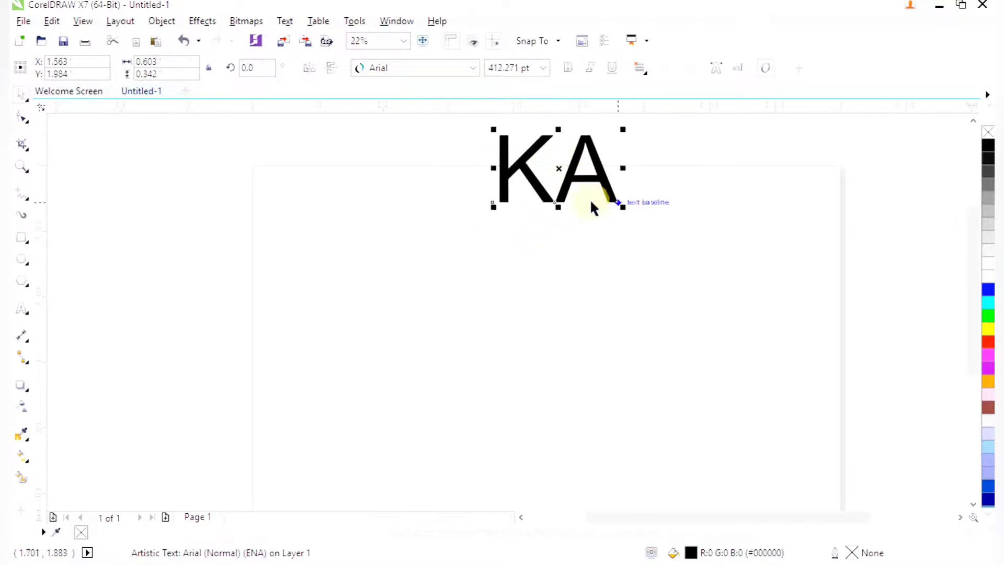
Step: Start an angular outline below the KA text with the Polyline tool, drawing the straight left side and the flared top of the K stem
left_click(421, 218)
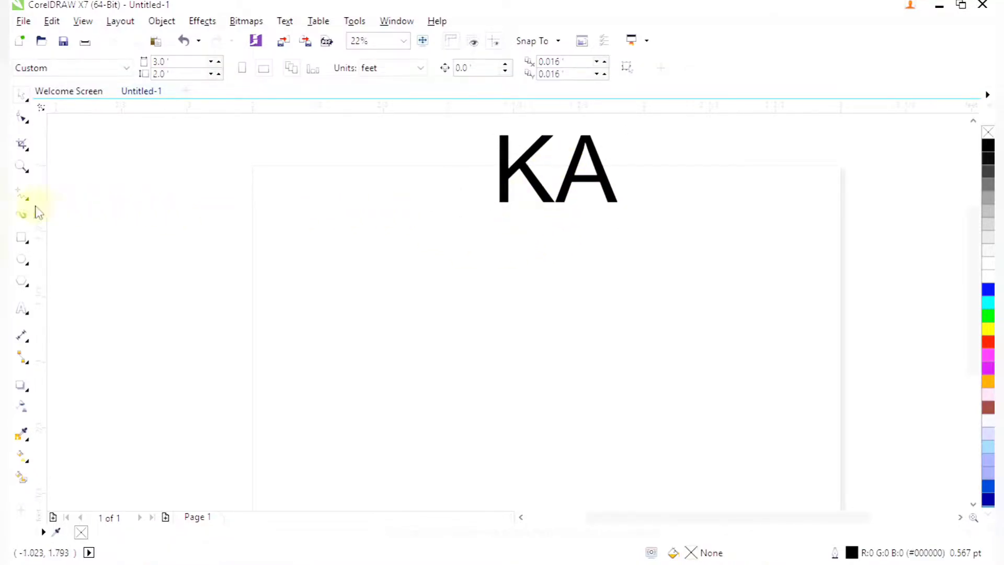
left_click(29, 206)
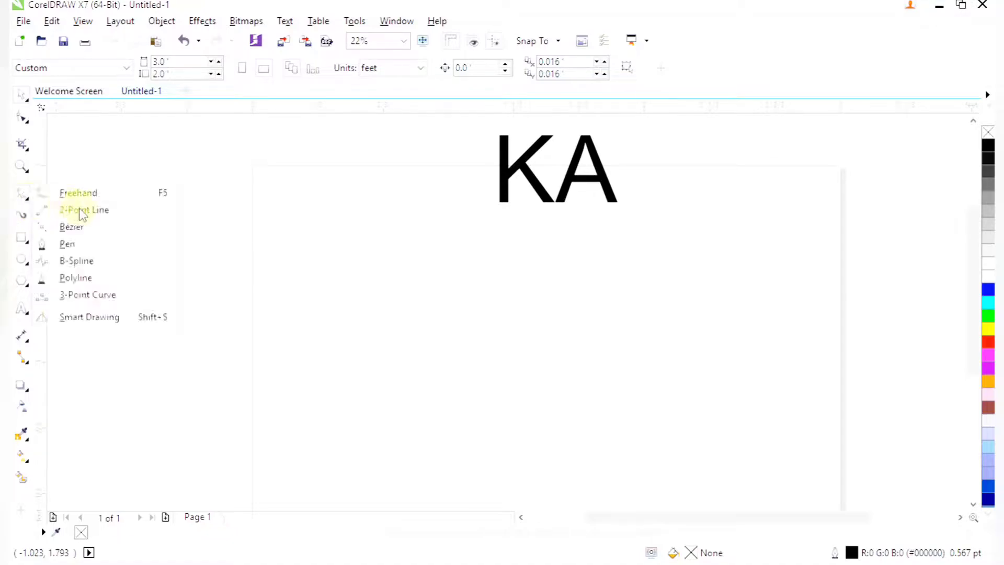
left_click(45, 278)
key("F2")
left_click_drag(391, 245, 730, 450)
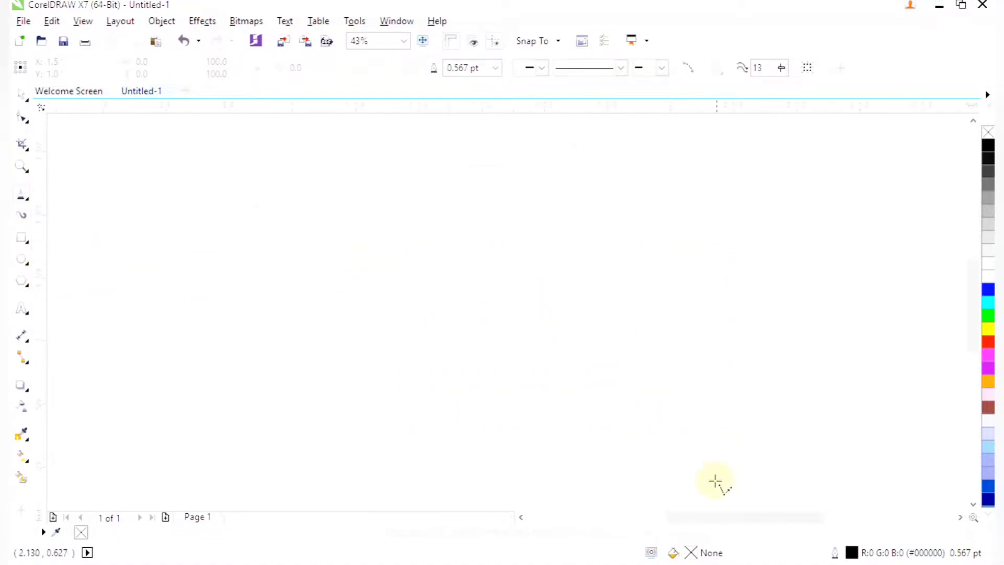
left_click(354, 380)
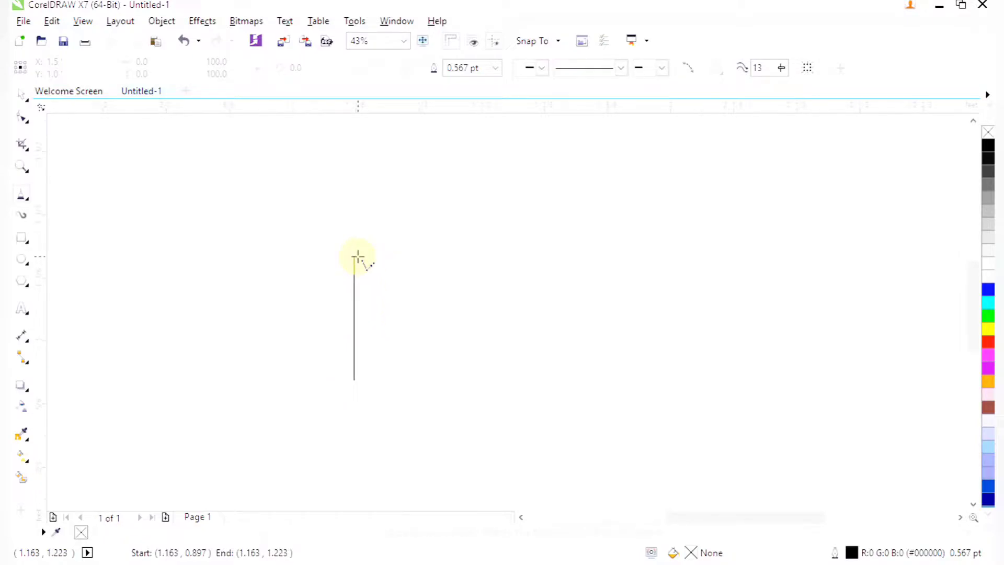
left_click(355, 277)
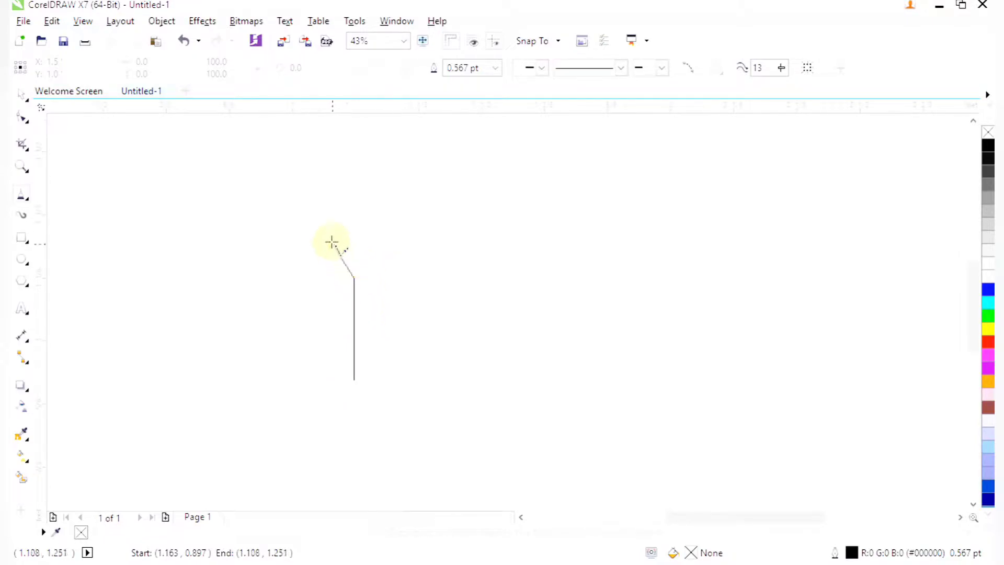
left_click(326, 233)
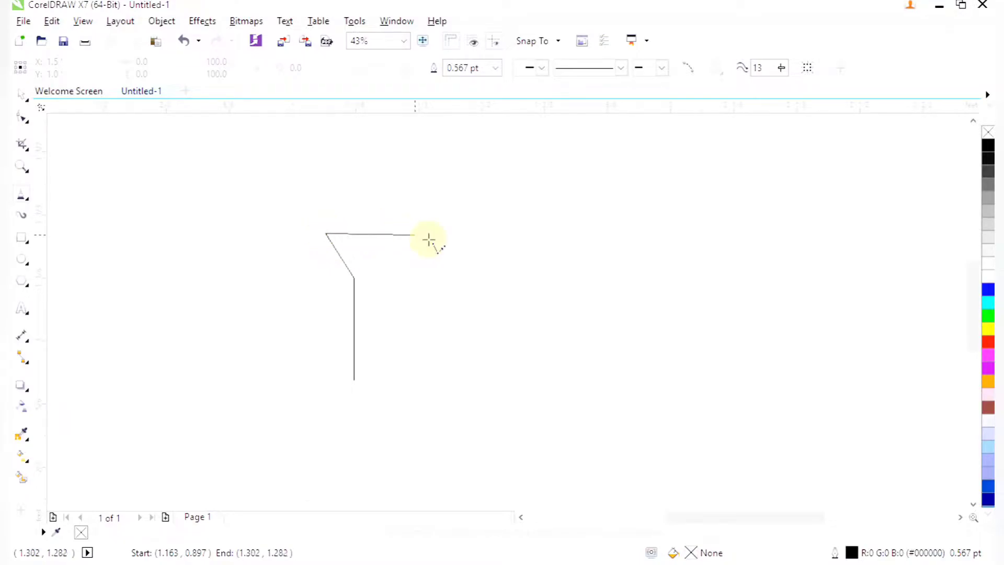
left_click(464, 234)
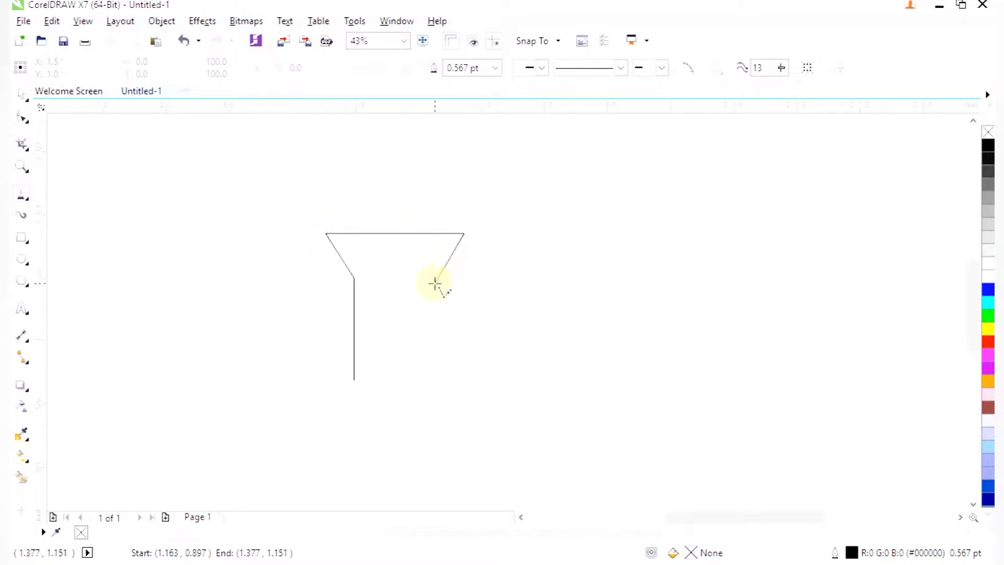
left_click(437, 279)
left_click(435, 307)
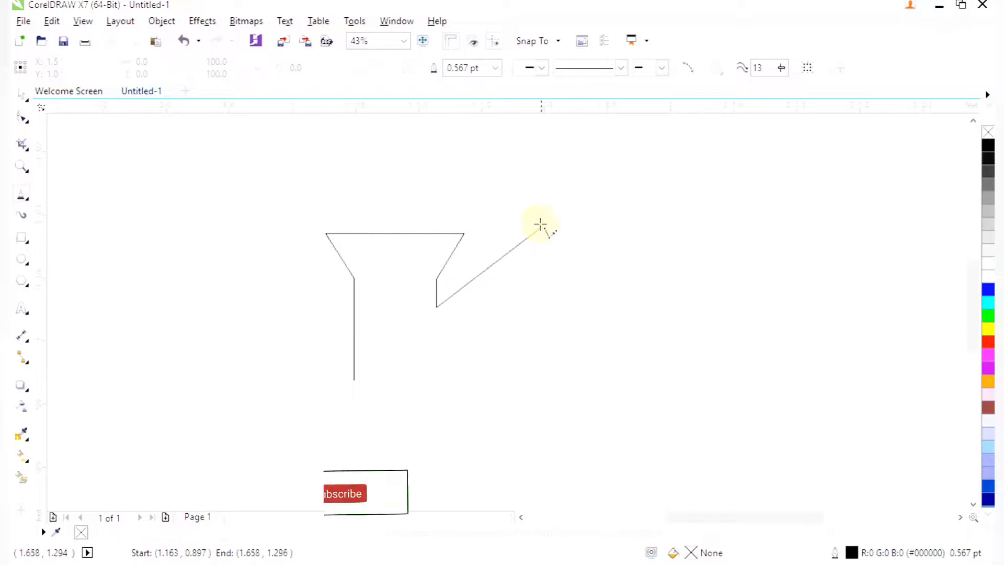
Step: Continue the outline up the diagonal arm, across its flat top, through the zigzag upper-right corner and down the straight right side
left_click(517, 187)
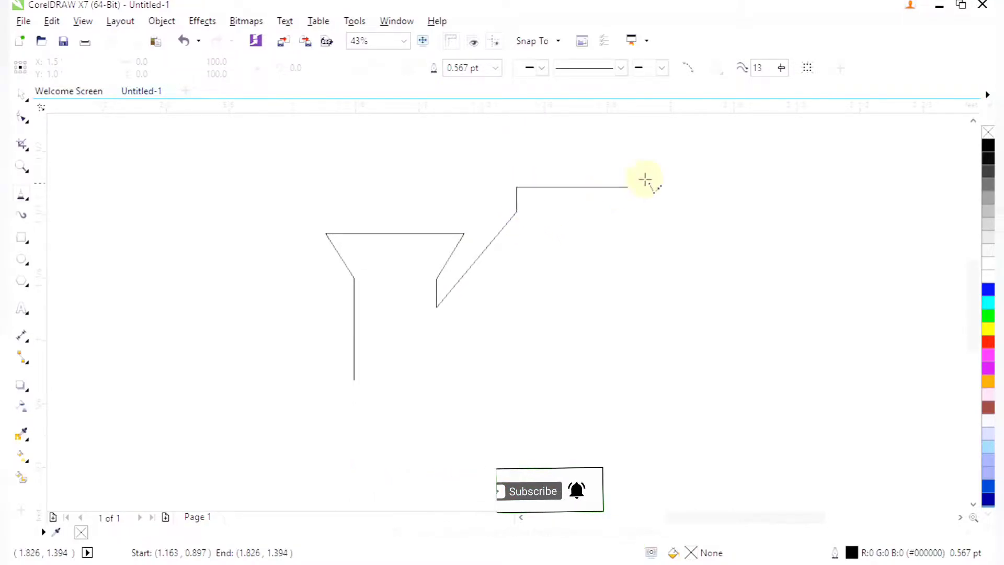
left_click(664, 187)
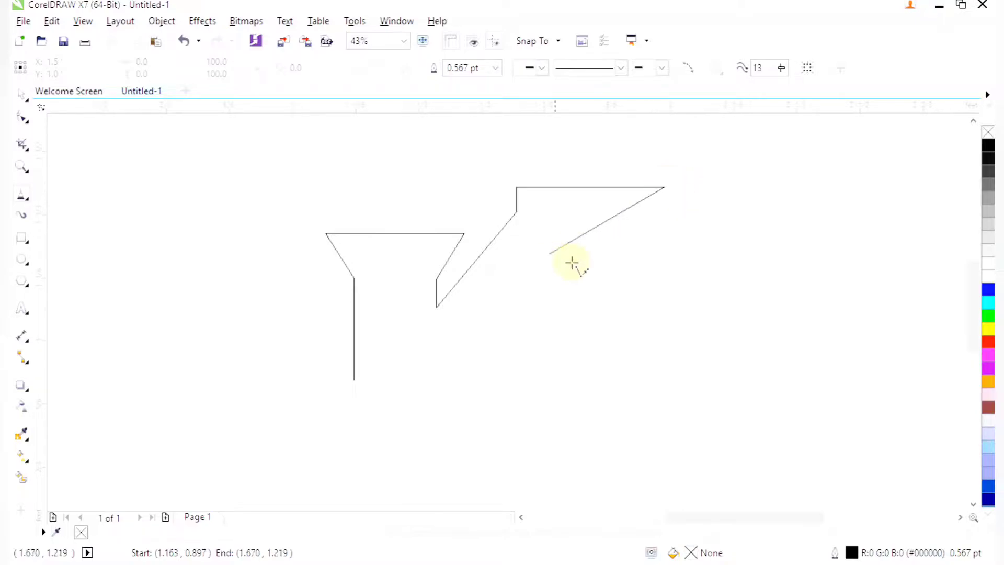
left_click(590, 236)
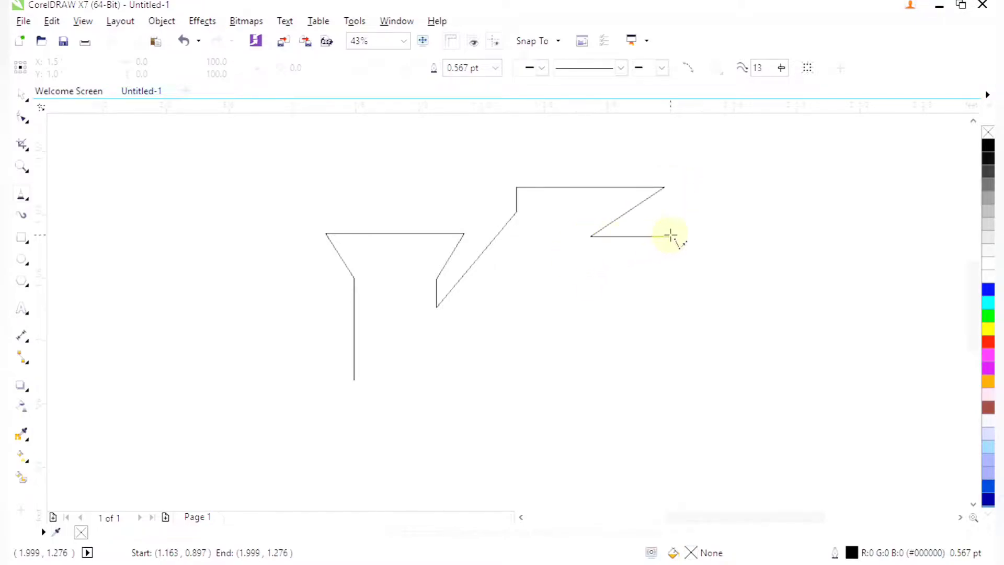
left_click(682, 236)
left_click(621, 296)
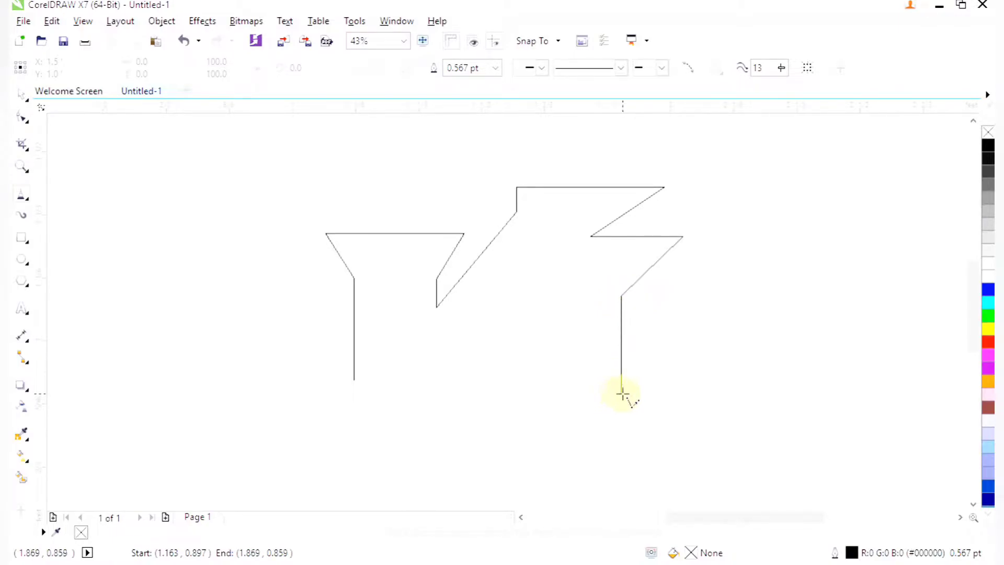
left_click(622, 394)
Step: Draw the flared lower-right corner, stepped bottom edge and lower-left zigzag, closing the outline at its starting point
left_click(652, 434)
left_click(490, 434)
left_click(459, 478)
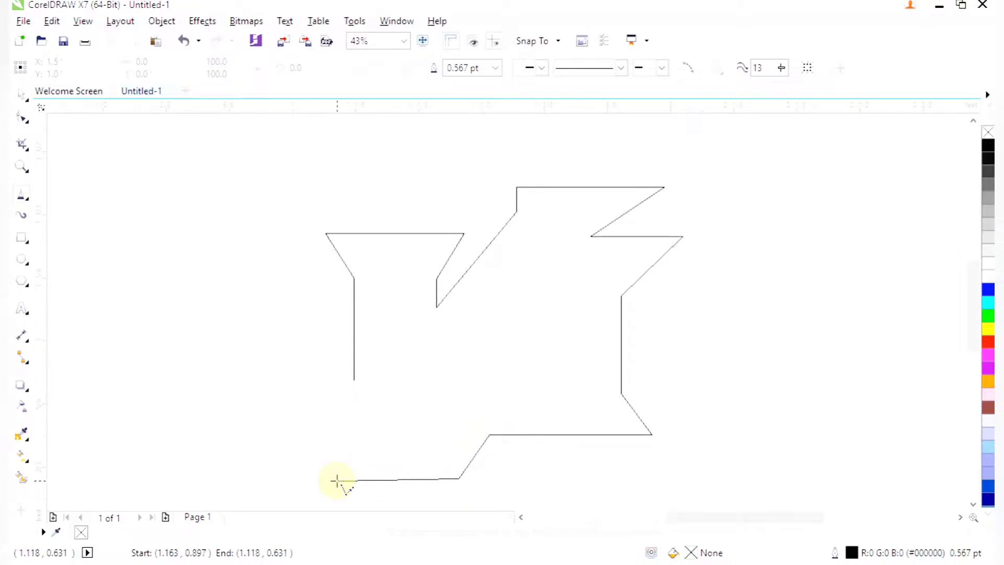
left_click(309, 478)
left_click(381, 433)
left_click(298, 432)
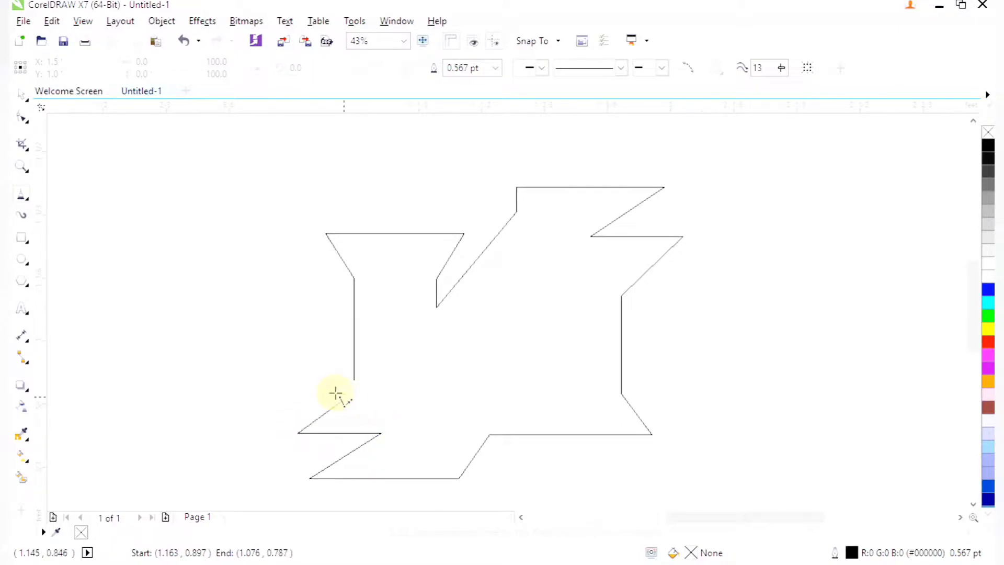
left_click(353, 381)
Step: Select all nodes of the closed outline with the Shape tool and convert its straight segments to curves
scroll(354, 381, "down", 2)
key("F2")
left_click_drag(284, 265, 546, 477)
left_click(22, 118)
left_click_drag(129, 160, 689, 466)
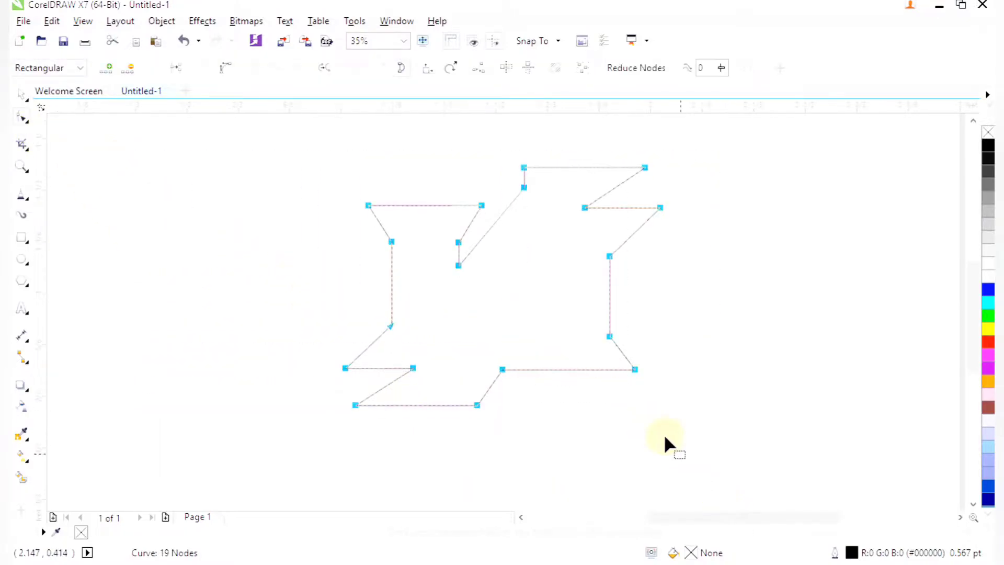
left_click(225, 68)
Step: Bend the two slanted edges below the flared top of the K stem into inward curves
key("F2")
left_click_drag(370, 189, 522, 294)
left_click_drag(237, 254, 260, 231)
left_click_drag(589, 245, 563, 226)
scroll(564, 226, "down", 5)
Step: Bend the short vertical edge at the top of the diagonal arm into a slight curve
key("F2")
left_click_drag(551, 174, 649, 291)
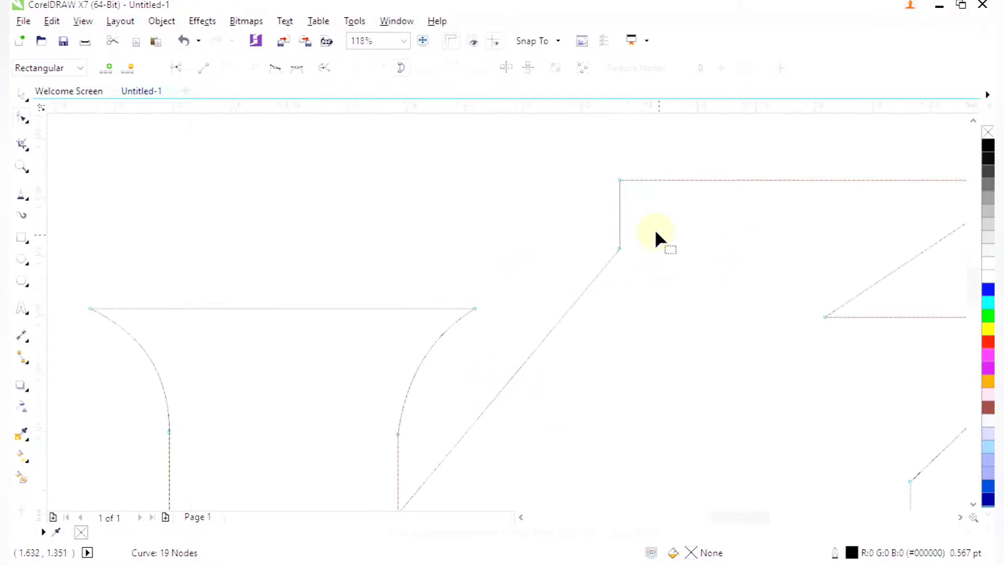
left_click_drag(619, 209, 632, 208)
scroll(631, 208, "down", 4)
Step: Curve the slanted edges at the upper and lower ends of the outline's straight right side
key("F2")
left_click_drag(580, 172, 800, 354)
left_click_drag(615, 235, 599, 225)
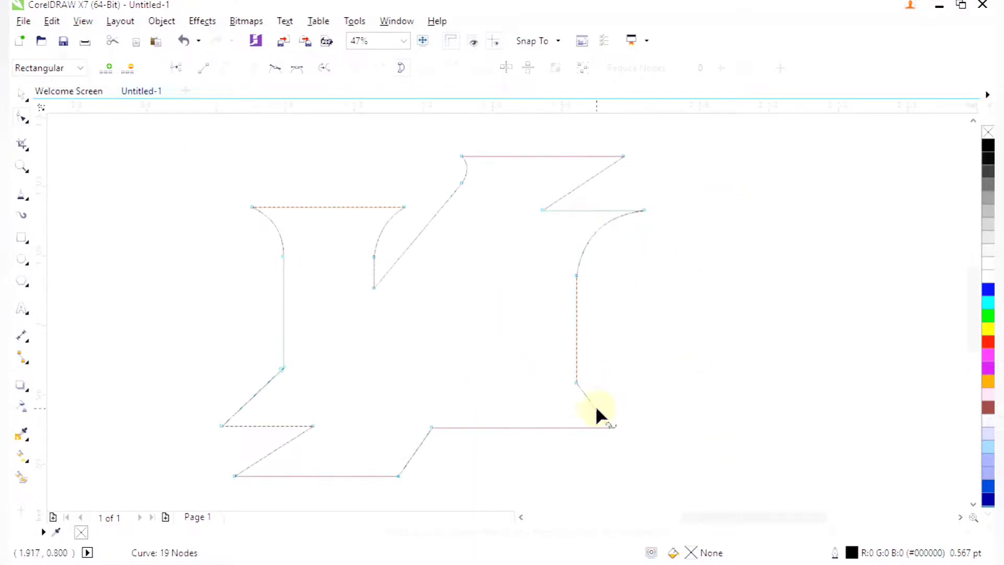
left_click_drag(590, 407, 588, 410)
Step: Bend the short slanted edge of the step in the outline's bottom side into a curve
scroll(589, 410, "down", 5)
key("F2")
left_click_drag(462, 363, 568, 442)
left_click_drag(560, 378, 555, 373)
scroll(547, 372, "down", 4)
Step: Curve the two slanted edges of the zigzag at the outline's lower-left corner
key("F2")
left_click(525, 346)
scroll(552, 391, "up", 3)
left_click_drag(440, 297, 462, 322)
left_click_drag(468, 412, 475, 416)
scroll(475, 415, "down", 4)
key("F2")
left_click_drag(460, 287, 575, 460)
Step: Start a second polyline inside the outline, tracing the top and inner edge of the K stem
left_click_drag(272, 170, 665, 489)
key("F5")
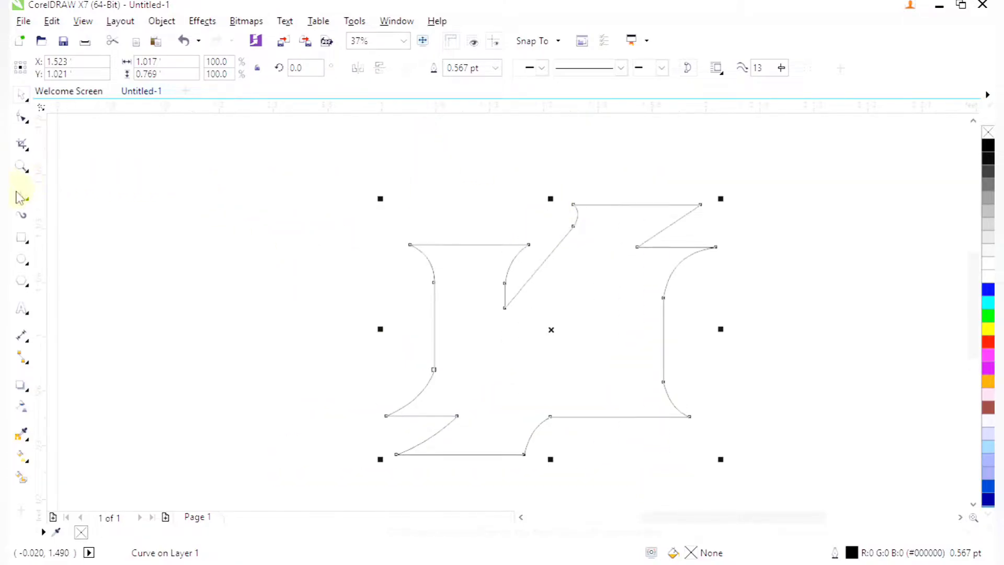
left_click_drag(295, 164, 684, 428)
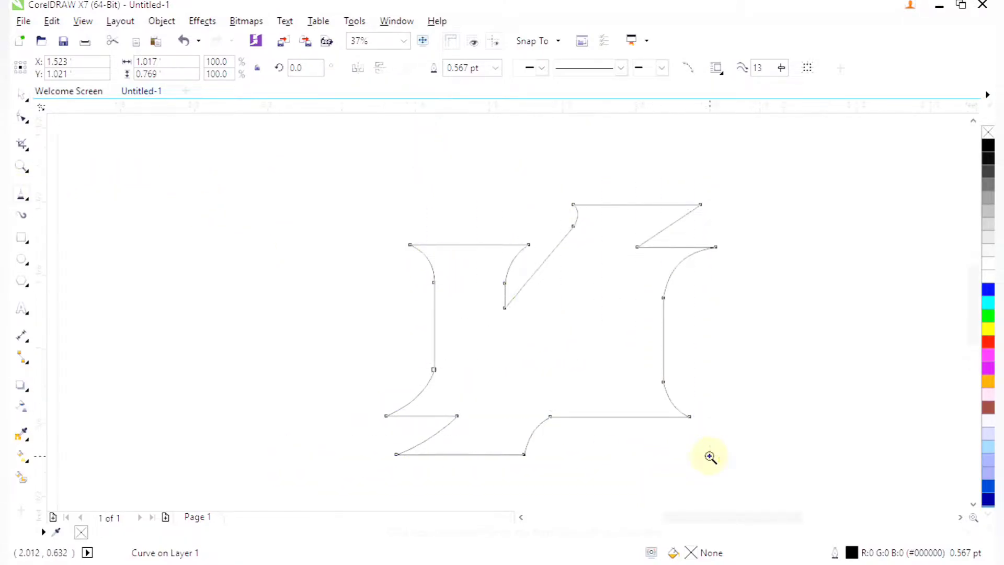
left_click(435, 250)
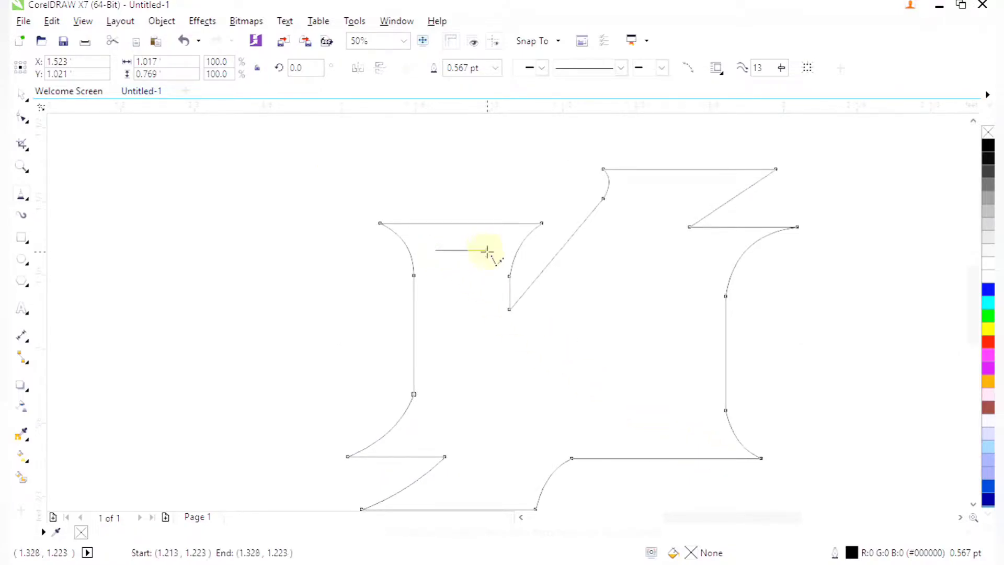
left_click(489, 250)
left_click(480, 265)
left_click(483, 376)
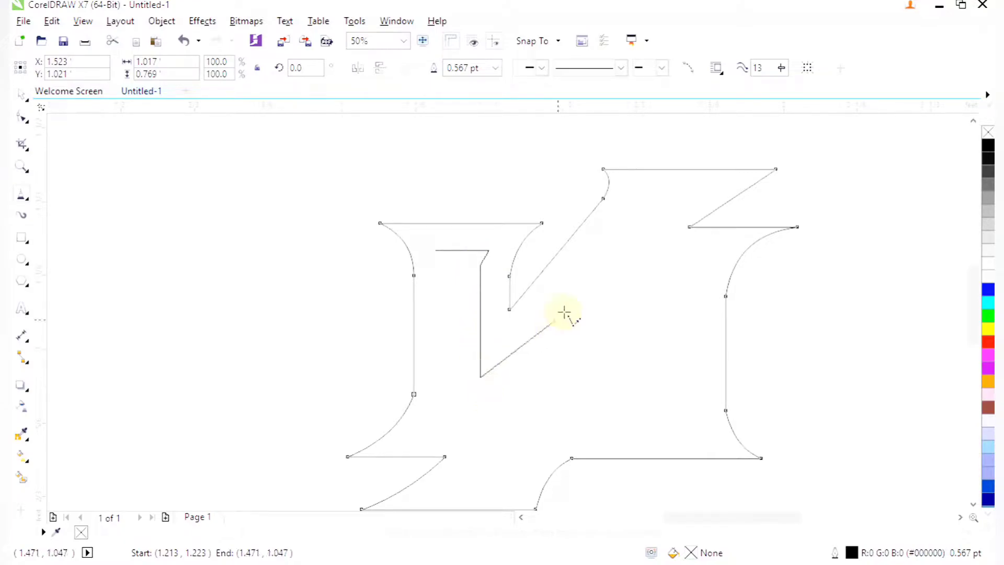
Step: Trace the K's diagonal arm up to its flat top, back down its other side and across the narrow gap to the A
left_click(632, 199)
left_click(692, 198)
left_click(658, 226)
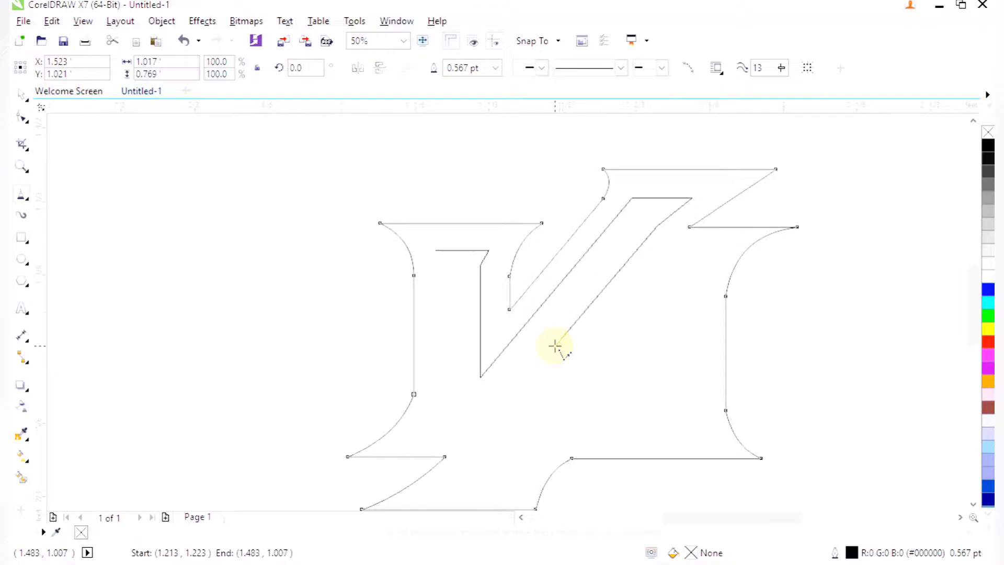
left_click(569, 362)
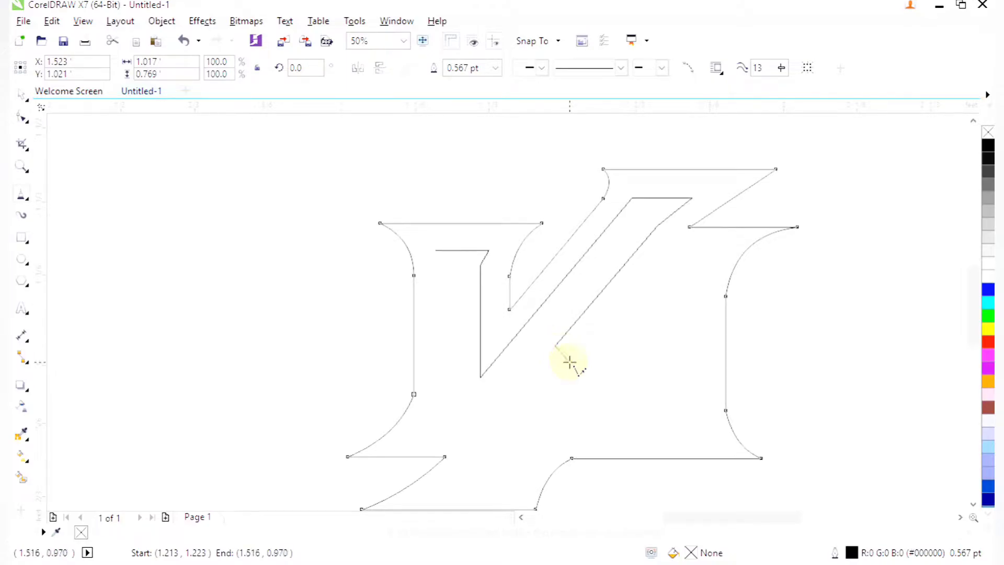
Step: Trace the A's slanted stroke up to its flat top, down its straight right side and around its flared foot
left_click(658, 253)
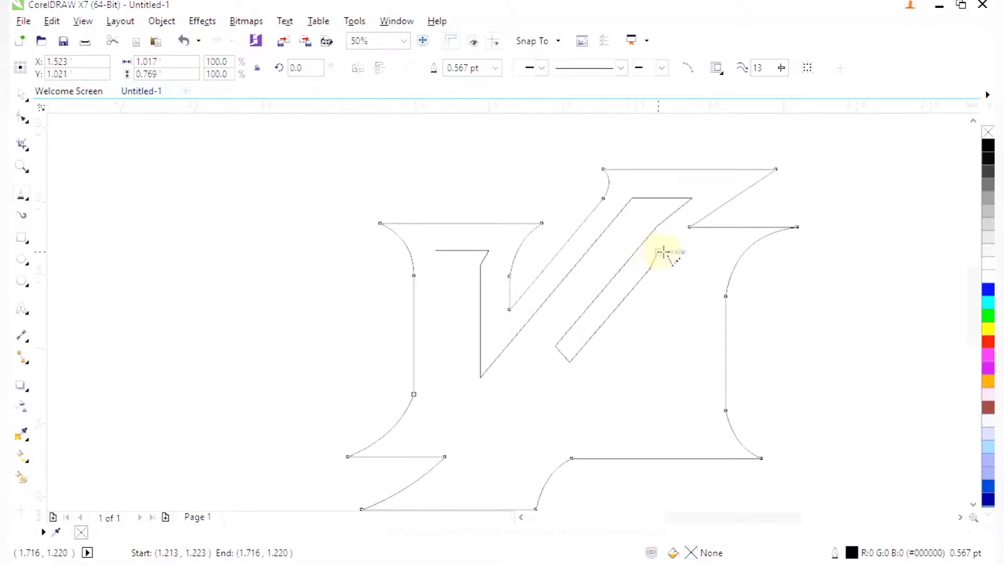
left_click(713, 253)
left_click(701, 276)
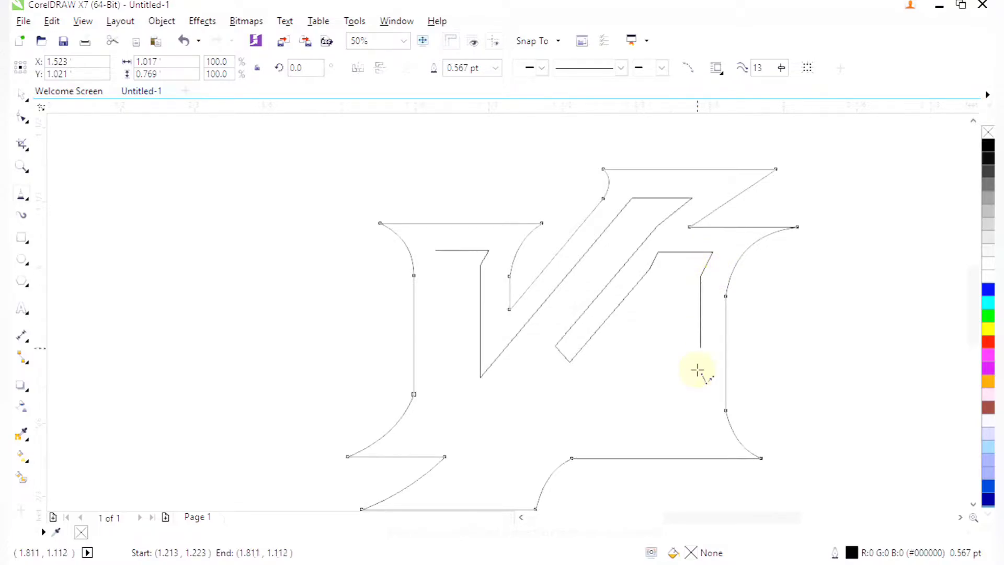
left_click(700, 411)
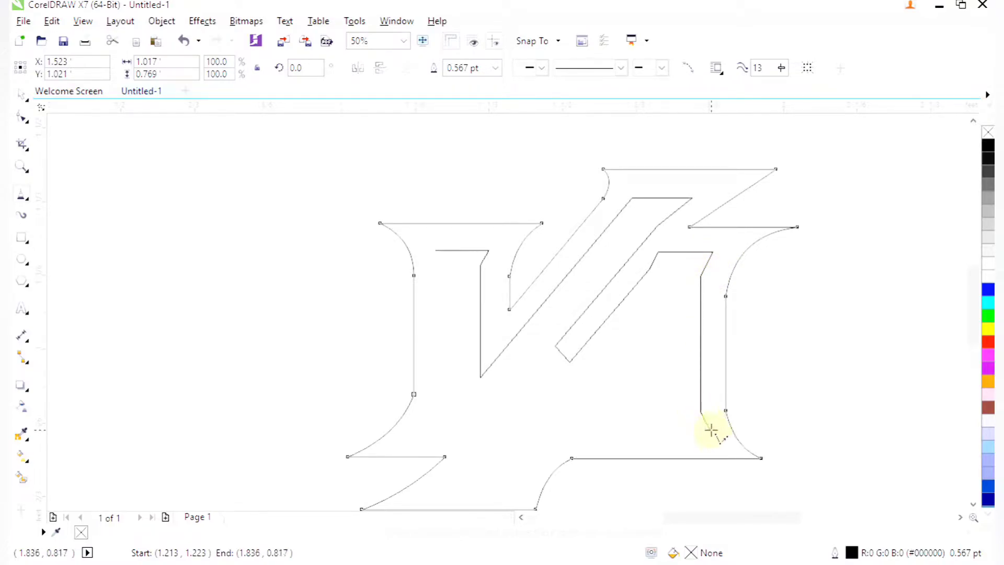
left_click(708, 427)
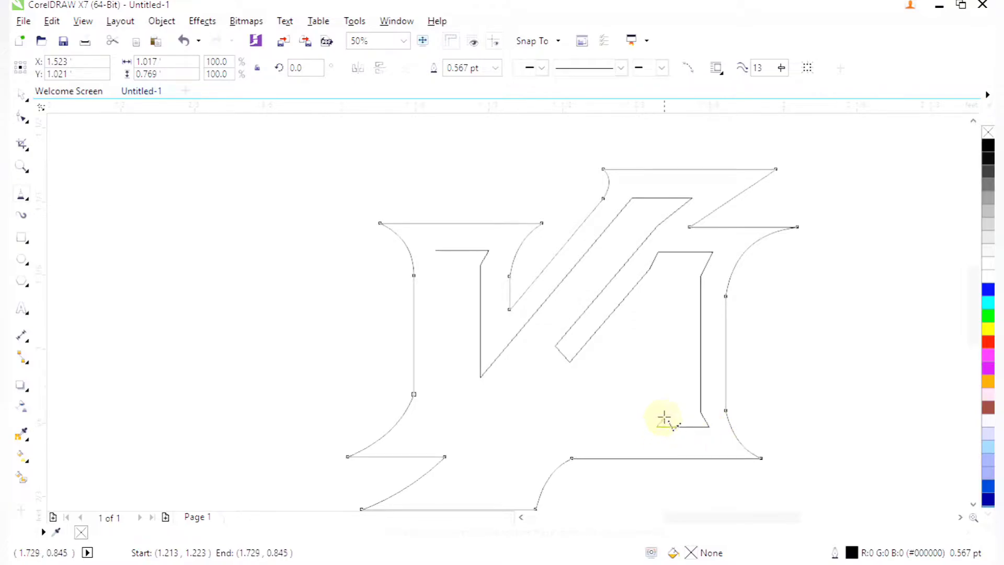
left_click(657, 427)
left_click(663, 415)
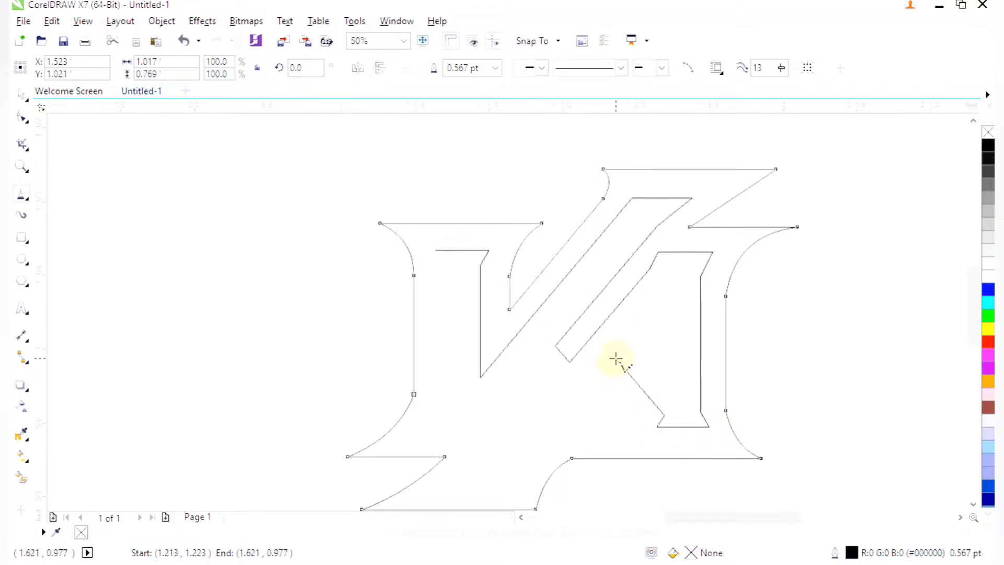
Step: Trace the A's inner diagonal edge and the K's lower leg with its flat foot, up to the inner corner of the K
left_click(615, 360)
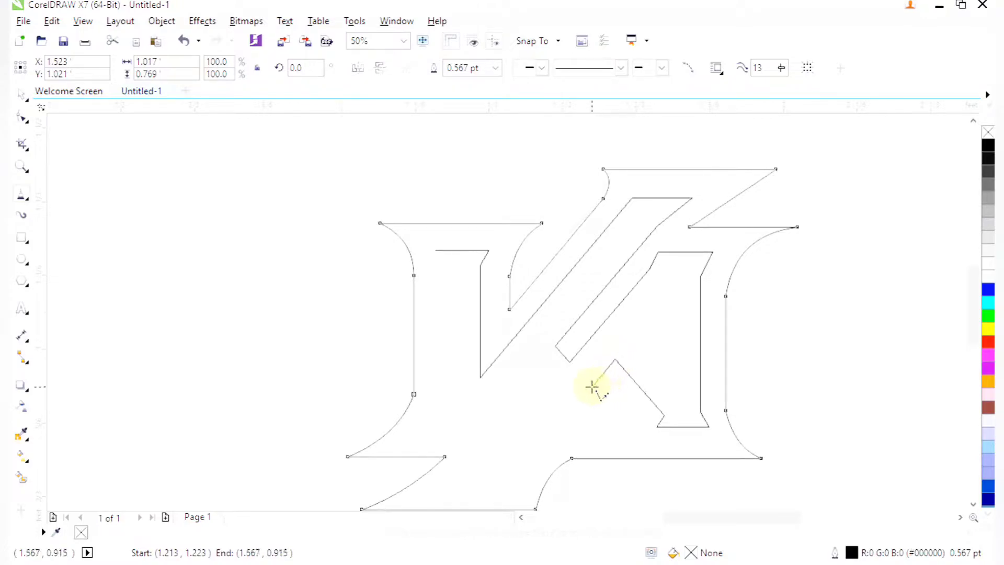
left_click(594, 387)
left_click(637, 430)
left_click(577, 430)
left_click(533, 372)
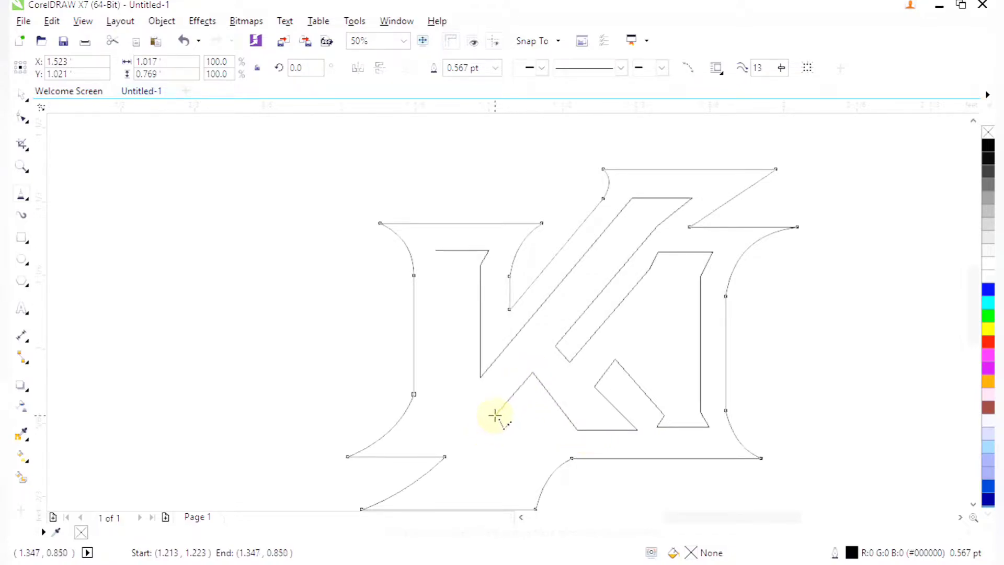
Step: Trace the flared foot and left side of the K stem, closing the inner letter shape at its starting point
left_click(487, 430)
left_click(431, 430)
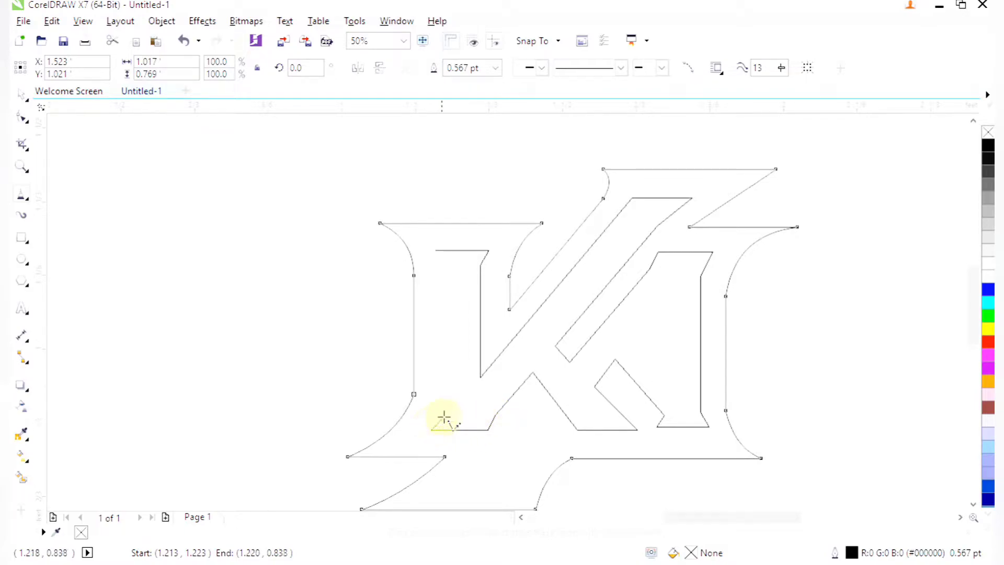
left_click(442, 411)
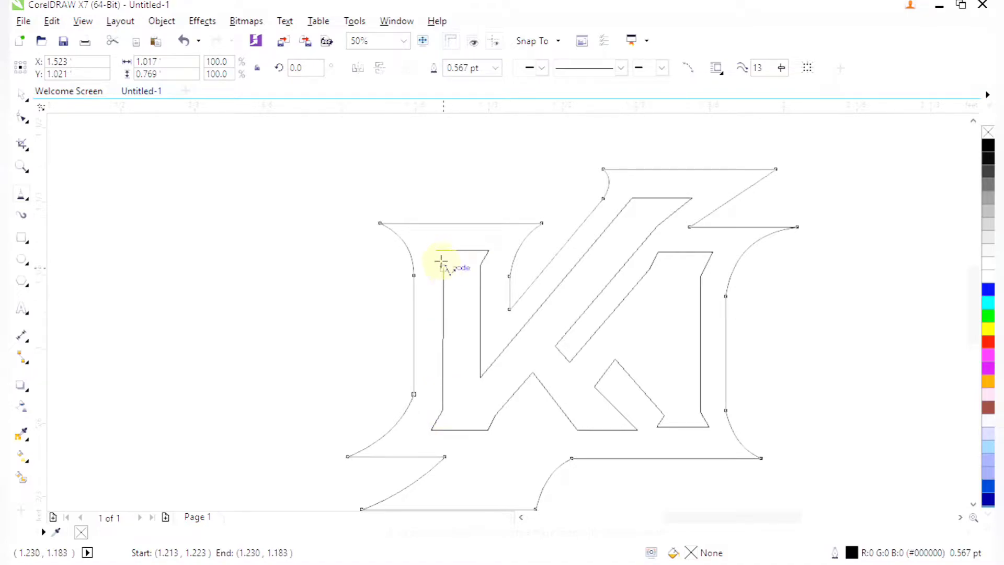
left_click(442, 251)
scroll(511, 290, "down", 4)
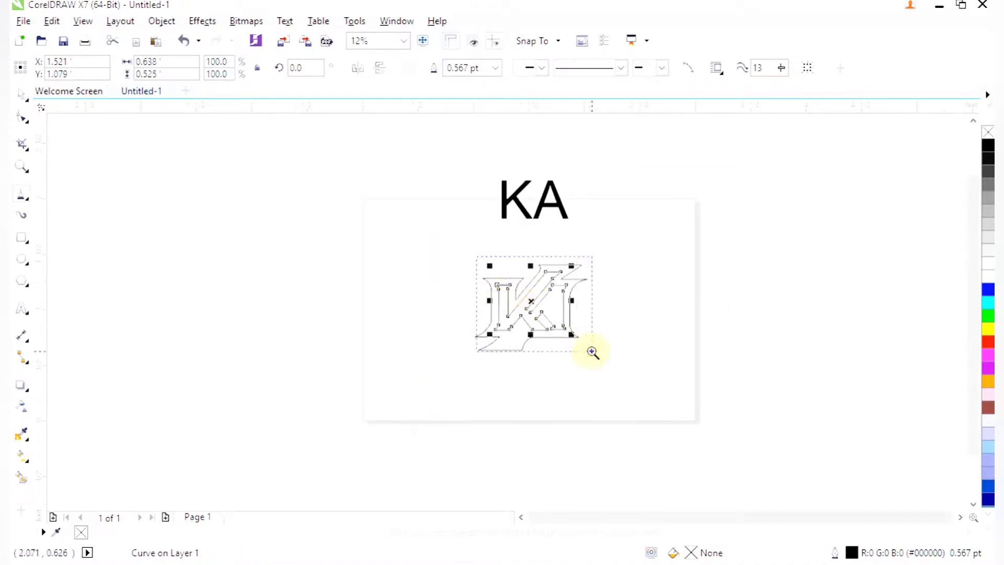
Step: Select all nodes of the inner letter shape and convert its straight segments to curves
left_click_drag(593, 352, 592, 352)
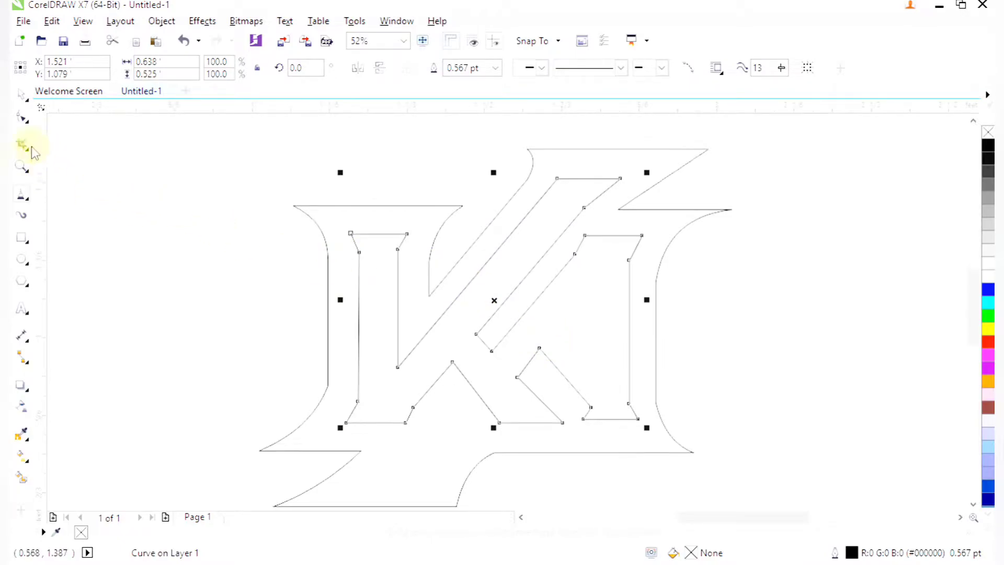
left_click(23, 132)
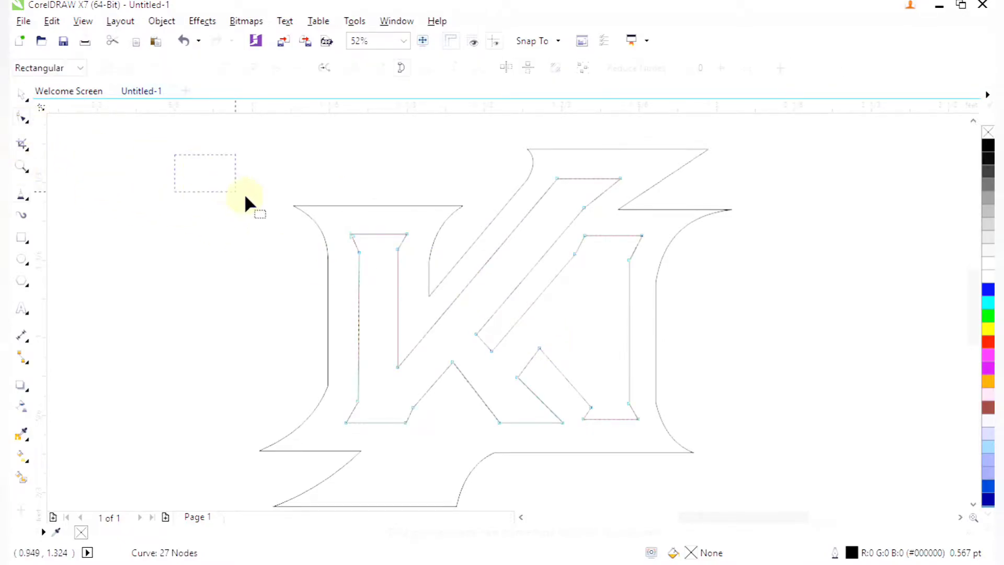
left_click_drag(455, 304, 701, 476)
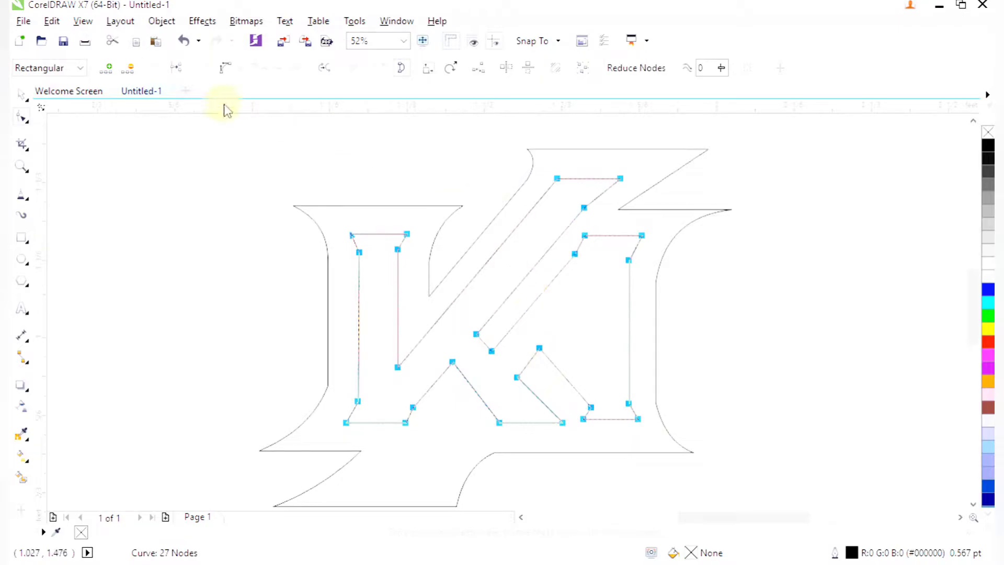
Step: Bend the short slanted edge at the upper-left corner of the A's flat top into an outward curve
key("z")
left_click_drag(413, 274, 695, 479)
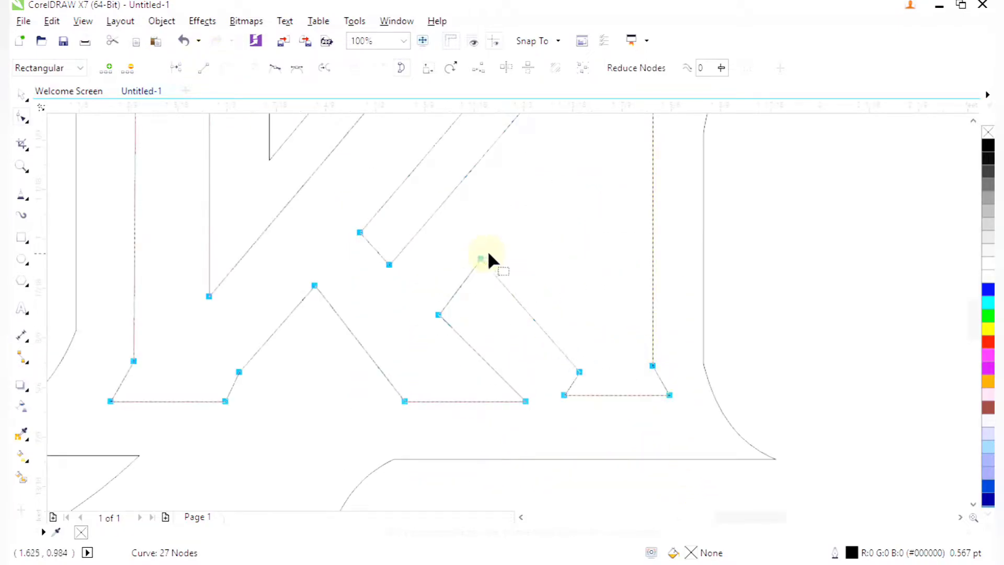
scroll(514, 247, "down", 1)
scroll(514, 193, "down", 1)
key("F2")
left_click_drag(493, 155, 551, 201)
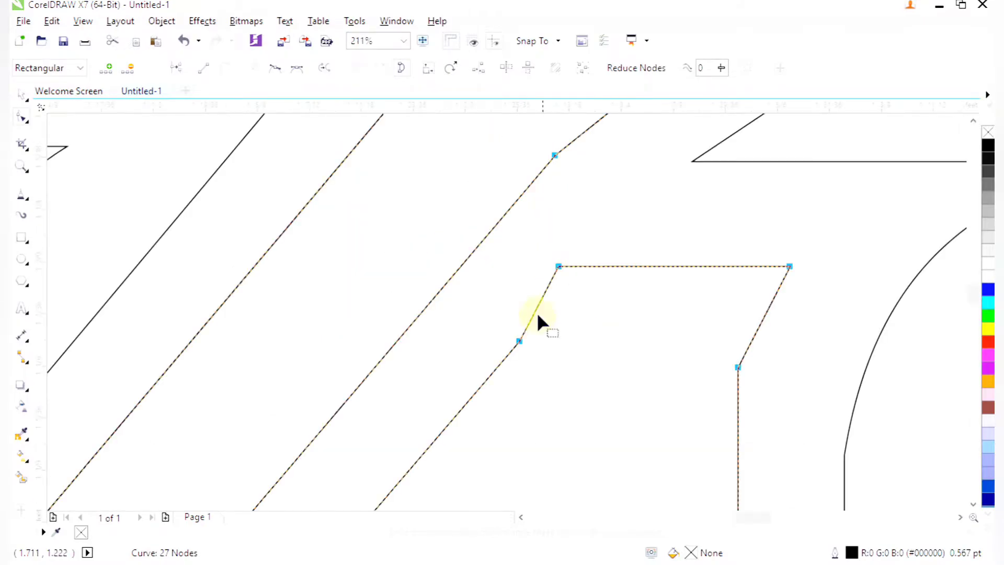
left_click(528, 315)
left_click_drag(531, 313, 526, 309)
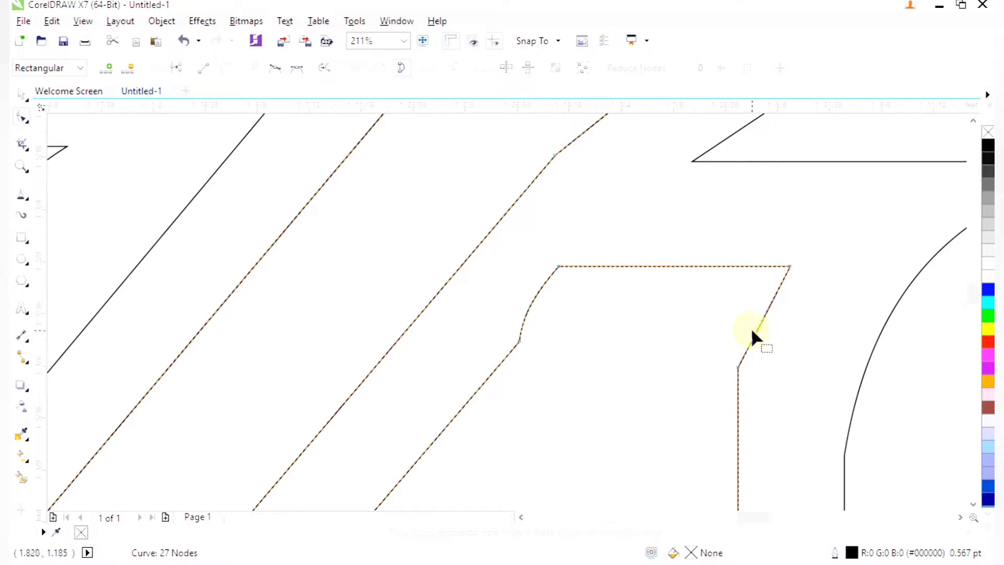
Step: Examine the remaining flared corners and feet of the inner letter shape up close and as a whole
scroll(751, 331, "down", 2)
key("F2")
left_click_drag(663, 294, 788, 530)
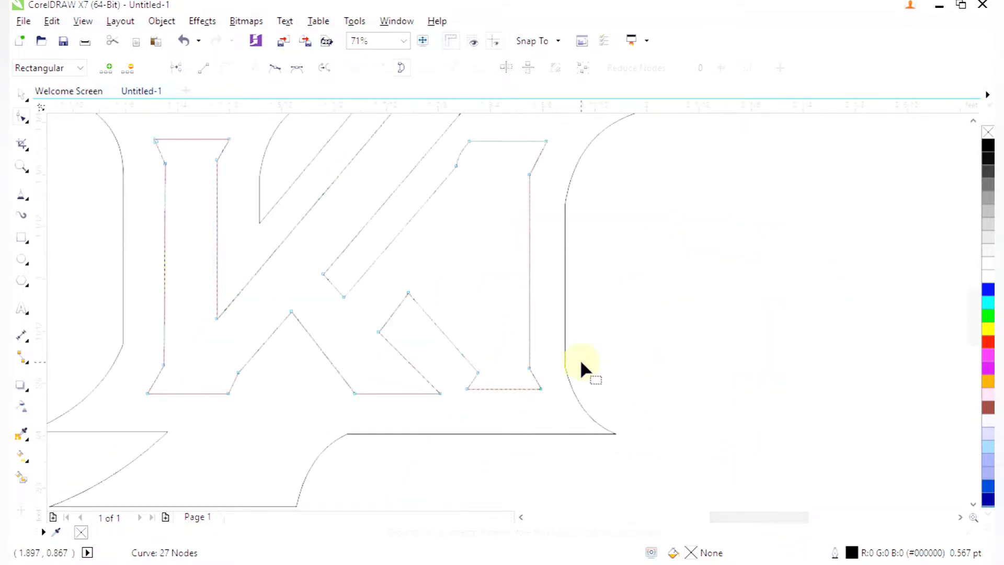
scroll(507, 376, "down", 3)
key("F2")
left_click_drag(348, 251, 541, 420)
left_click_drag(465, 292, 701, 474)
key("space")
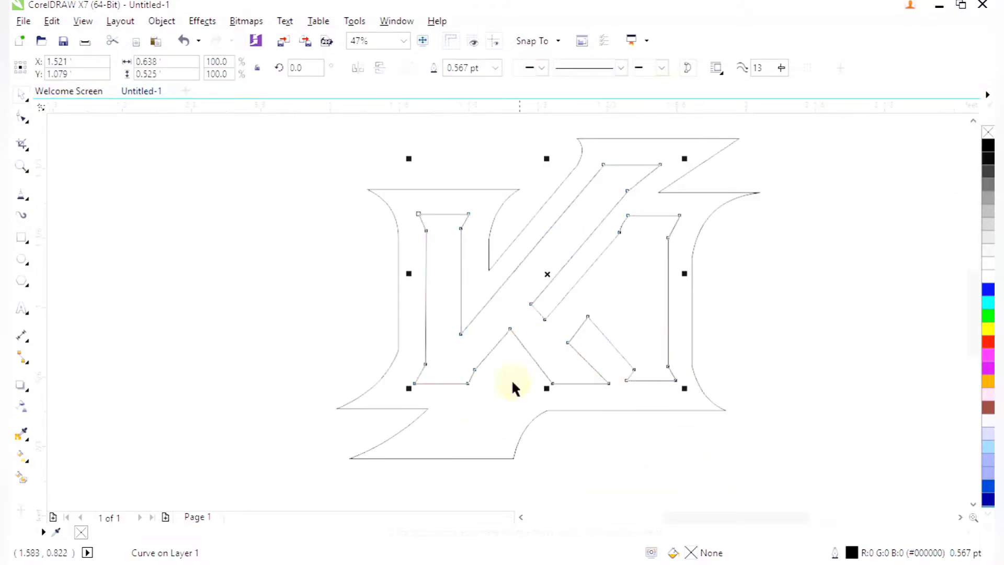
Step: Draw a closed four-sided slanted bar below the K's inner corner, about 0.22 ft wide and 0.2 ft tall
left_click(19, 206)
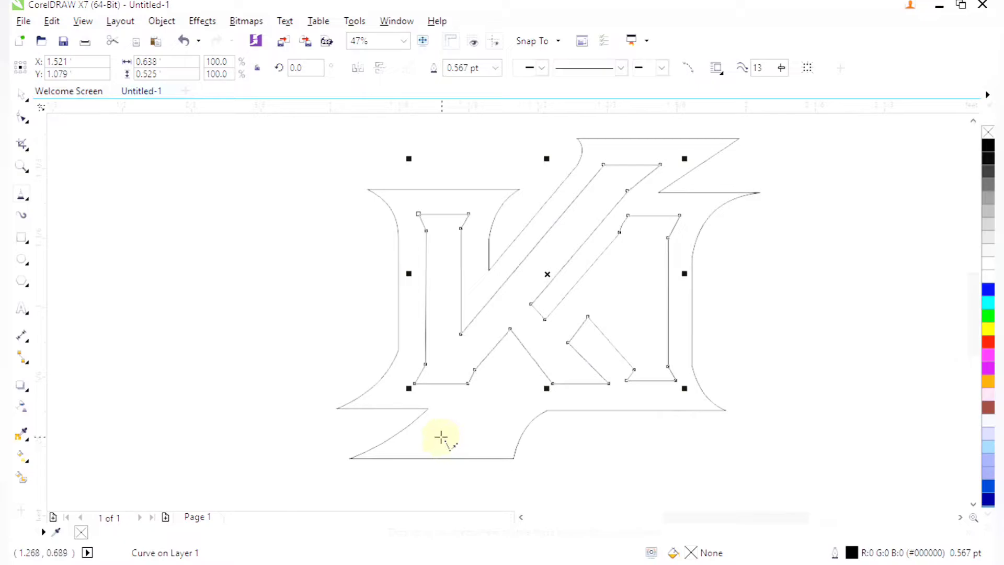
left_click_drag(441, 434, 496, 435)
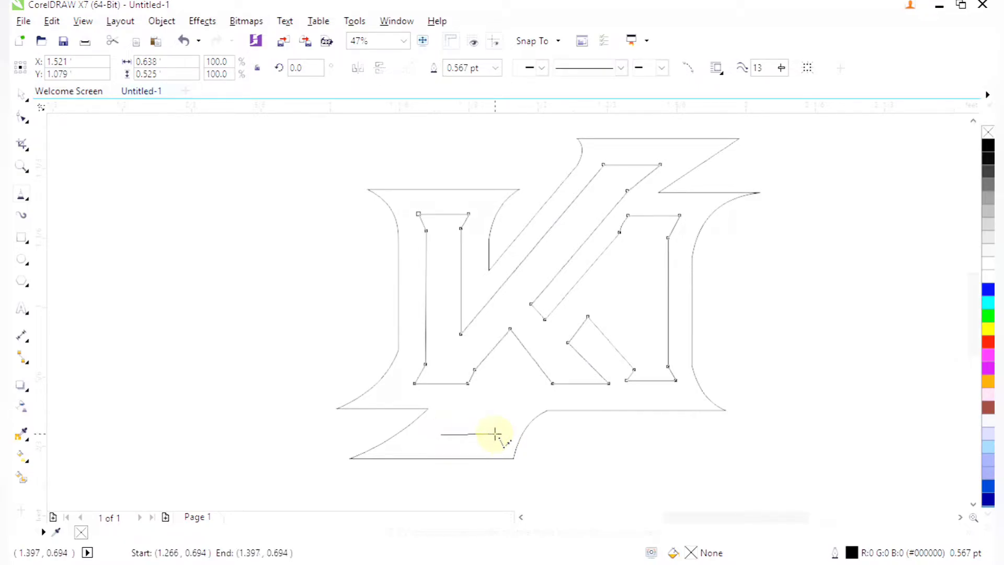
left_click(493, 433)
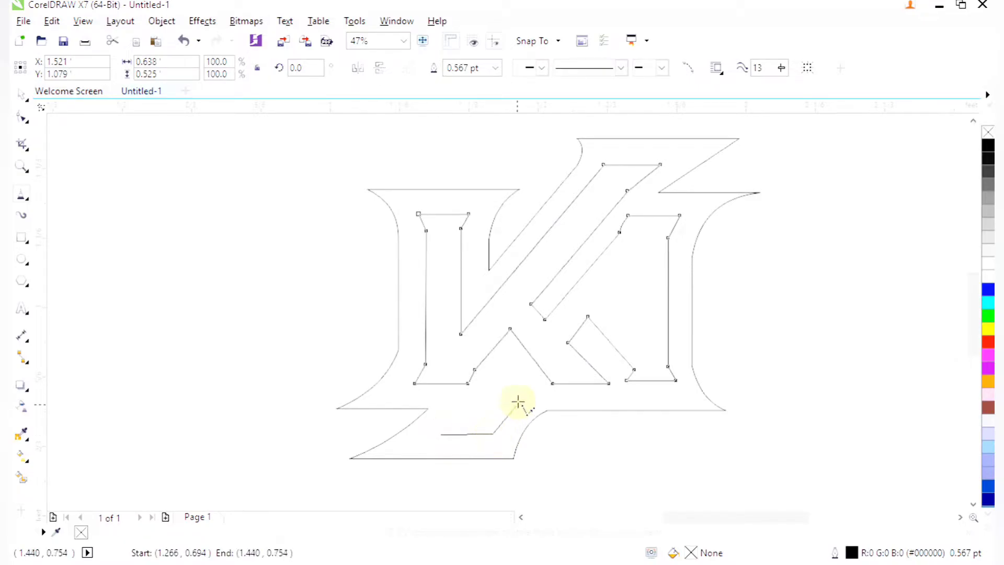
left_click(534, 378)
left_click(514, 352)
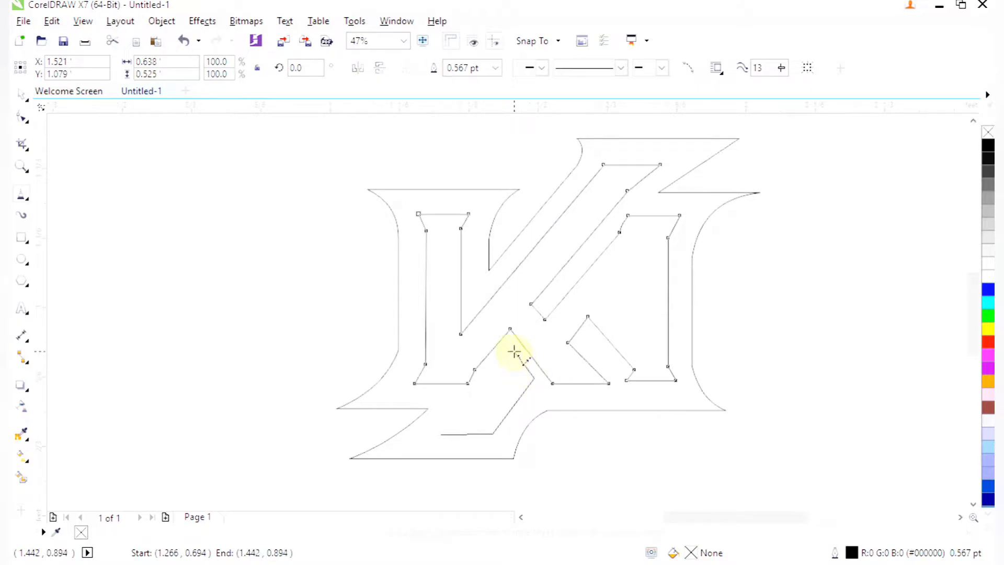
left_click(441, 434)
scroll(444, 410, "down", 2)
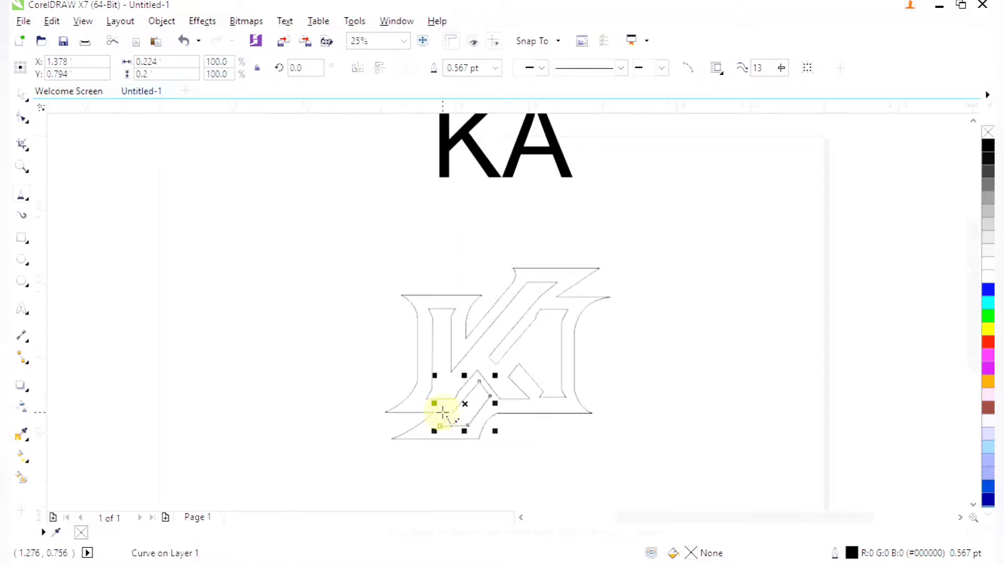
scroll(470, 408, "up", 3)
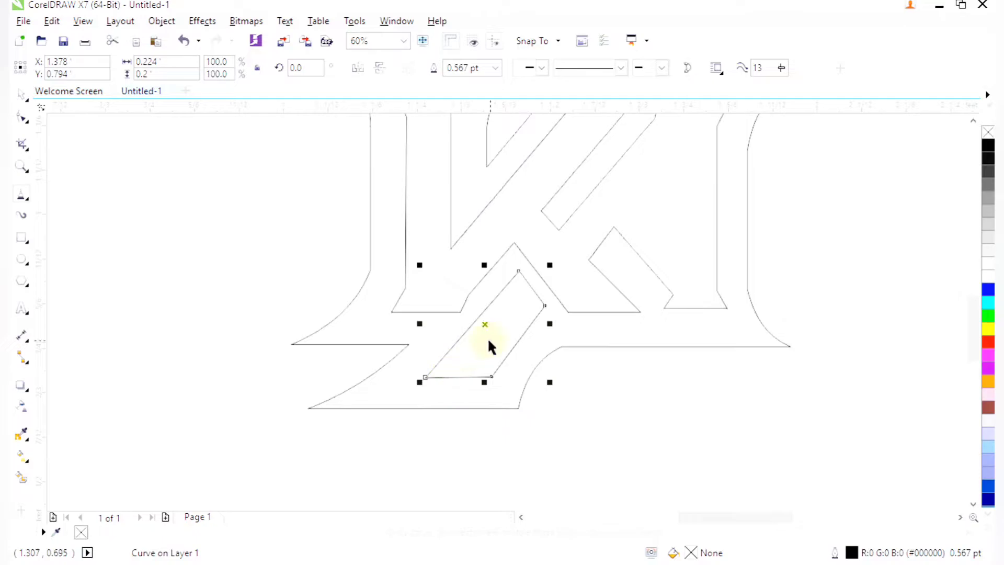
Step: Set the outline width of the angular outer shape to 12 pt
scroll(611, 316, "down", 2)
key("z")
left_click_drag(401, 123, 751, 443)
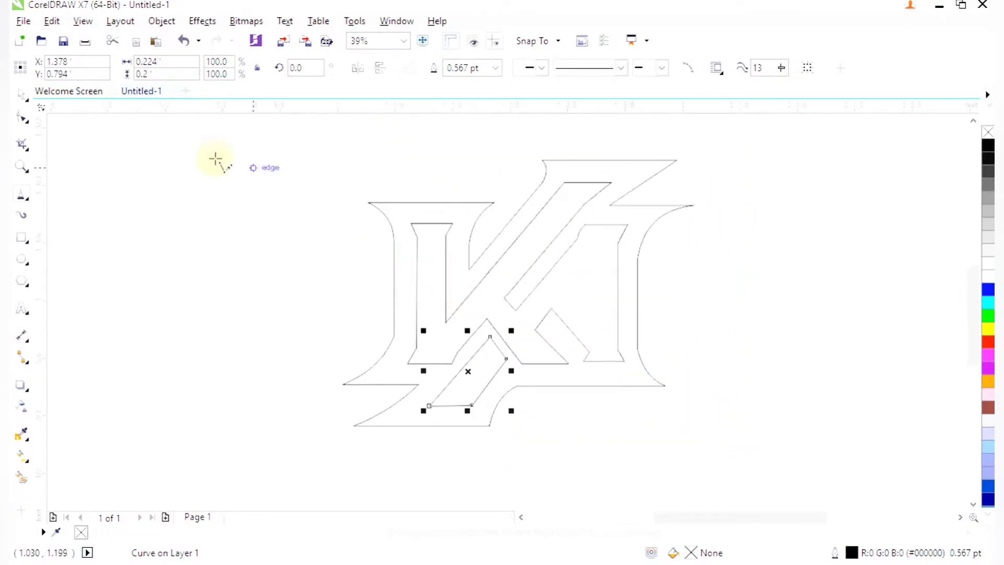
left_click(161, 224)
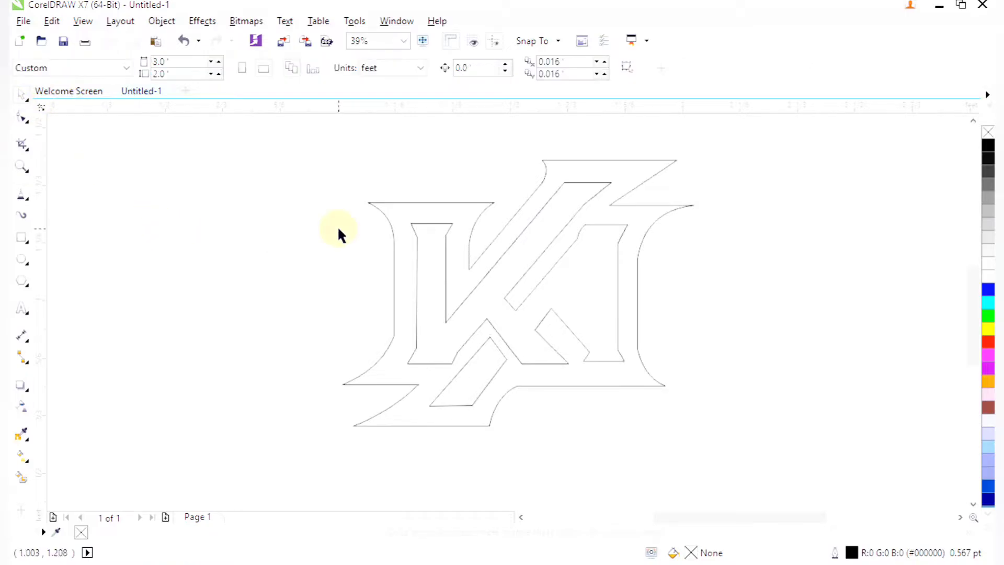
left_click(393, 231)
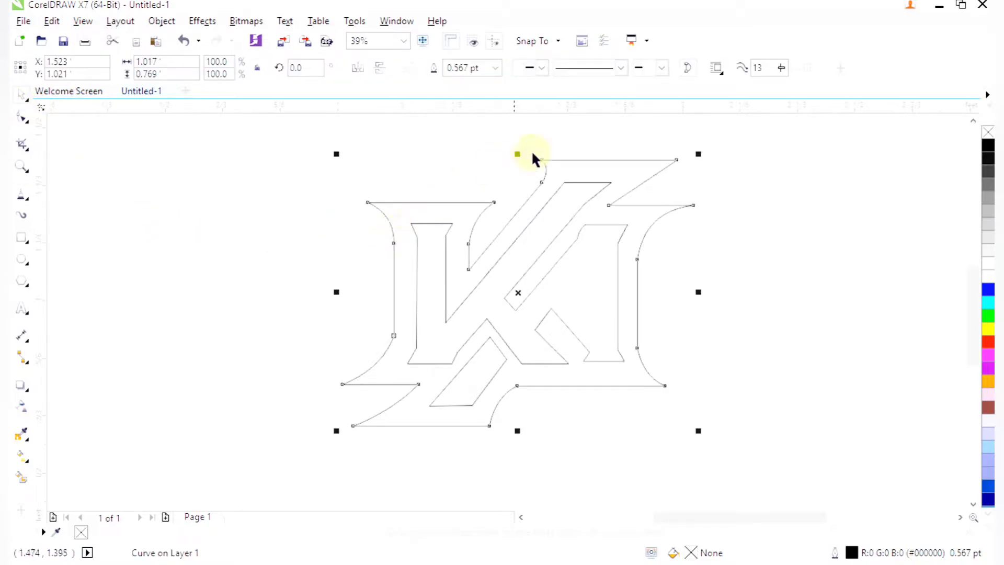
left_click(496, 67)
left_click(471, 208)
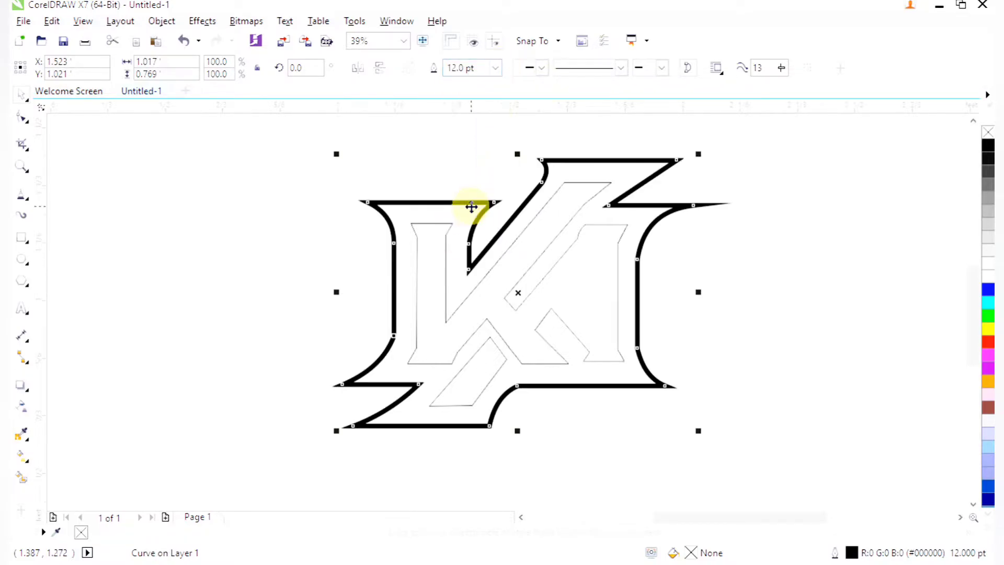
left_click(816, 378)
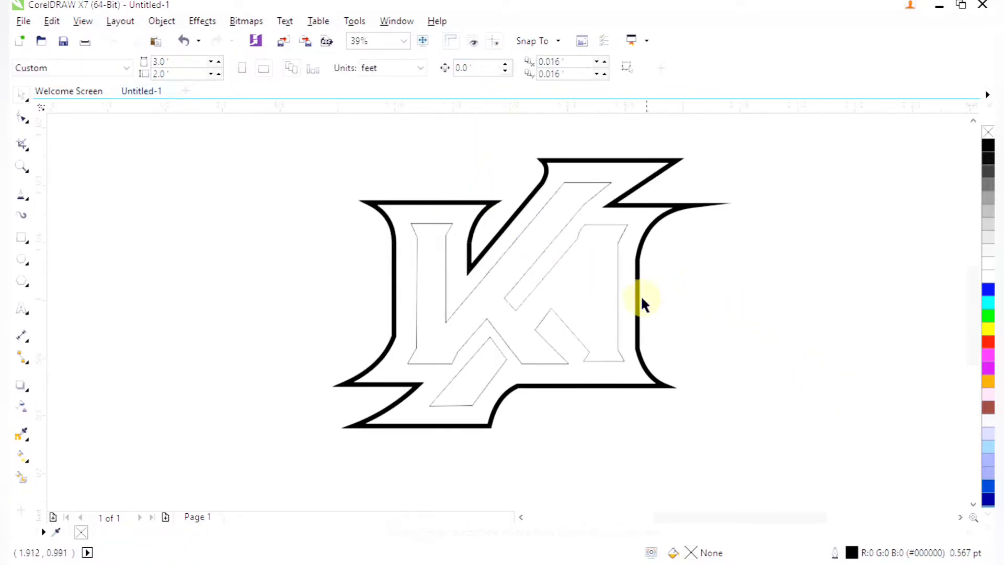
Step: Try a red fill on the inner letter shape and undo it
left_click(618, 240)
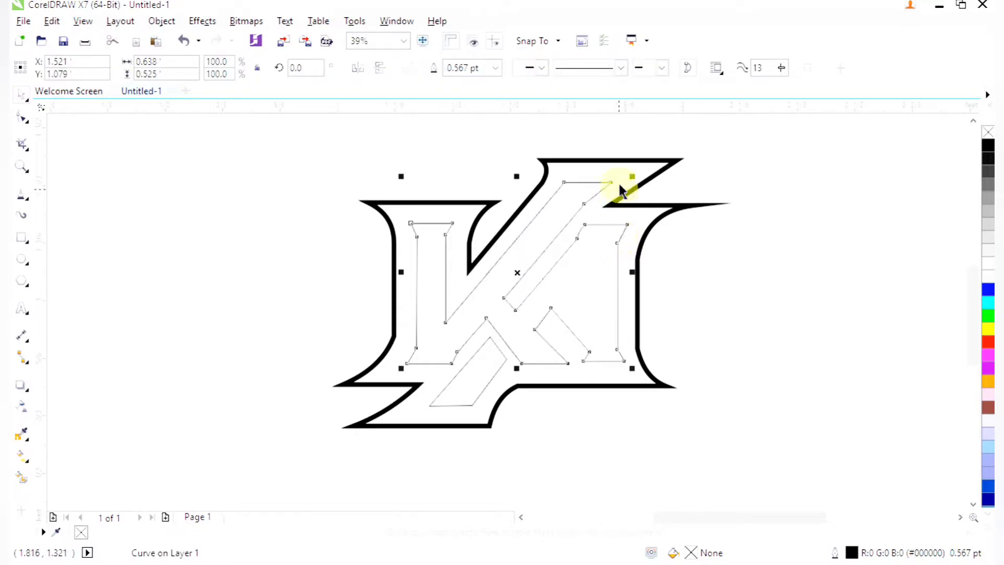
left_click(990, 528)
left_click(934, 331)
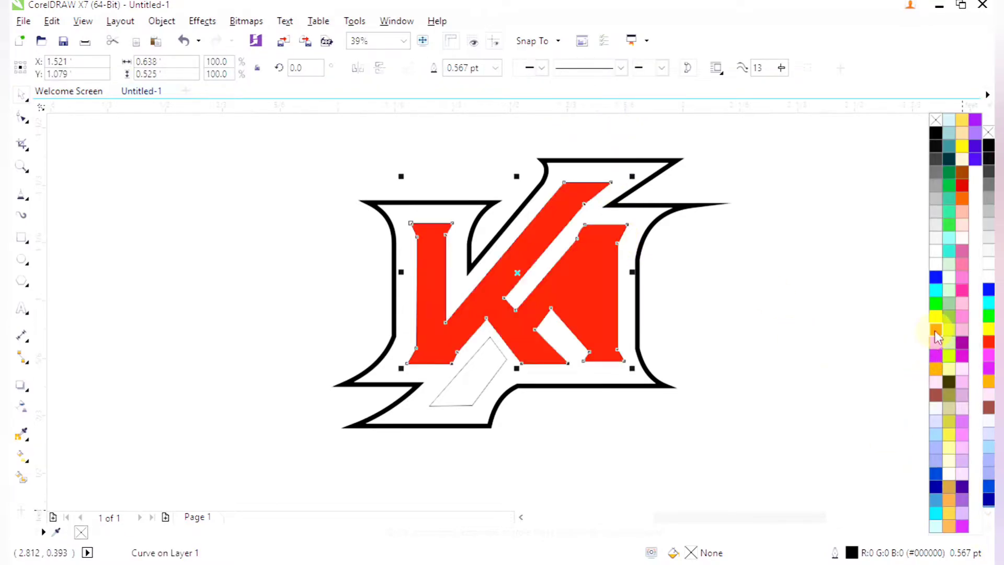
key("ctrl+z")
left_click(853, 369)
Step: Draw a closed notched triangle inside the A for its counter, about 0.07 ft wide and 0.14 ft tall
key("F2")
left_click_drag(499, 158, 675, 390)
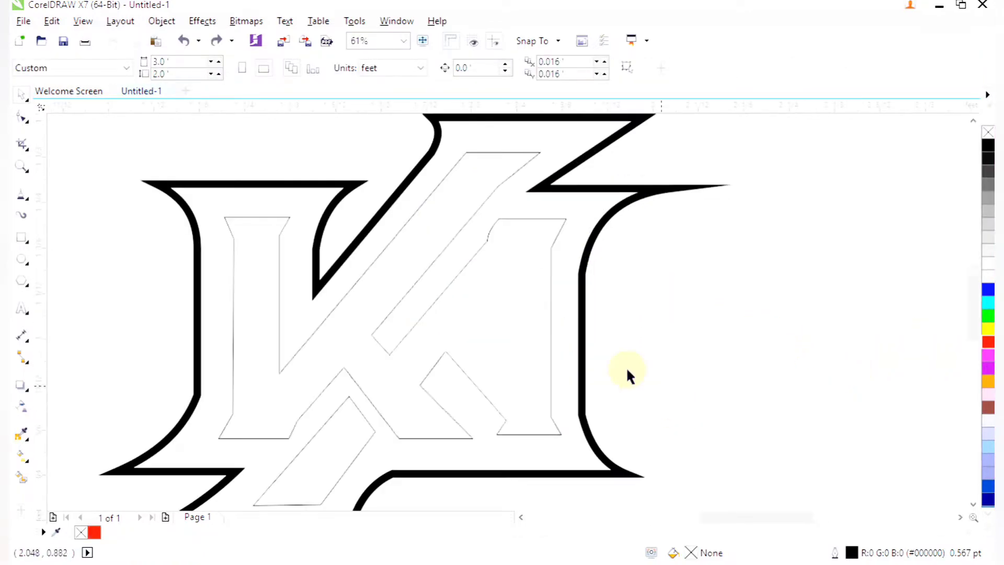
left_click(21, 199)
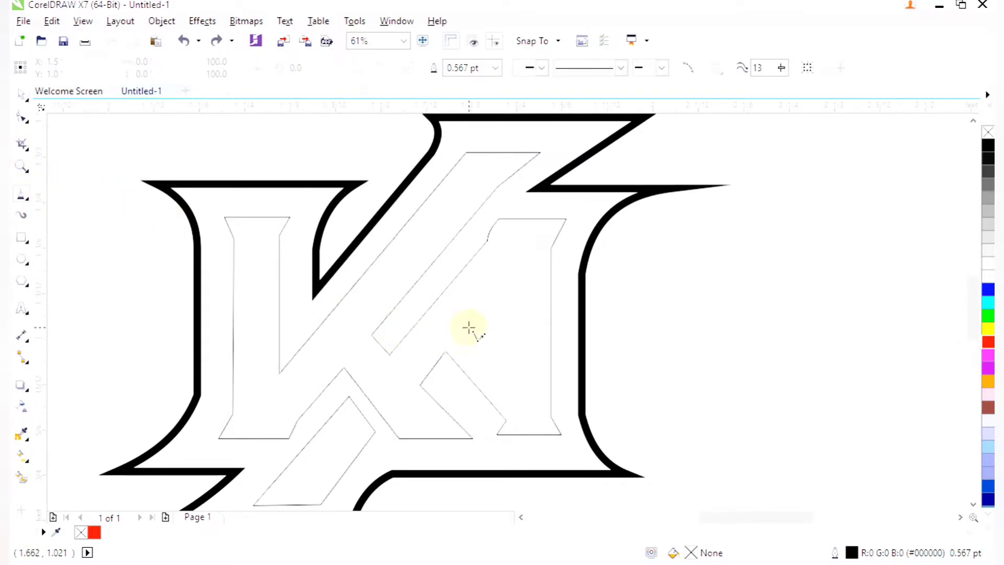
left_click(465, 330)
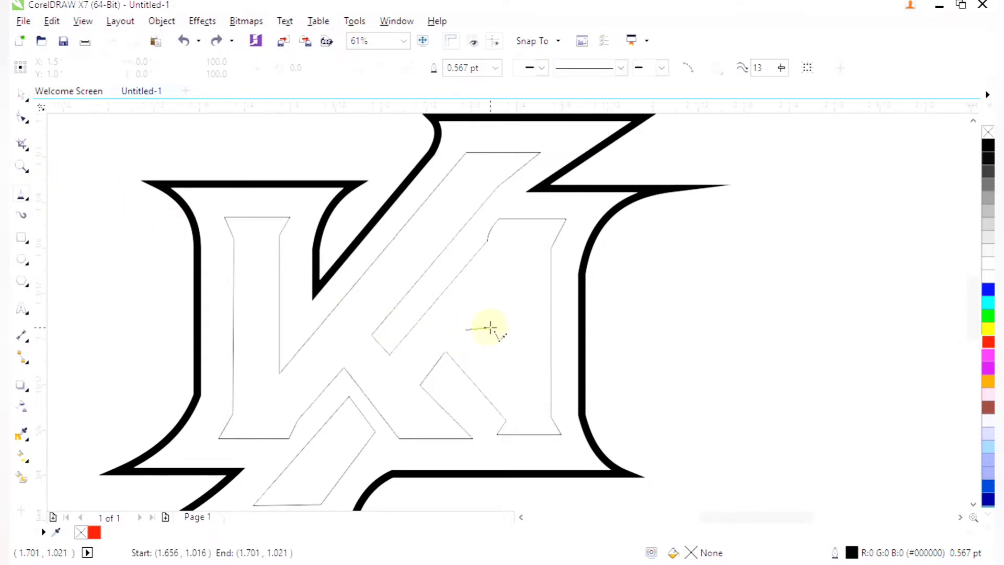
left_click(490, 329)
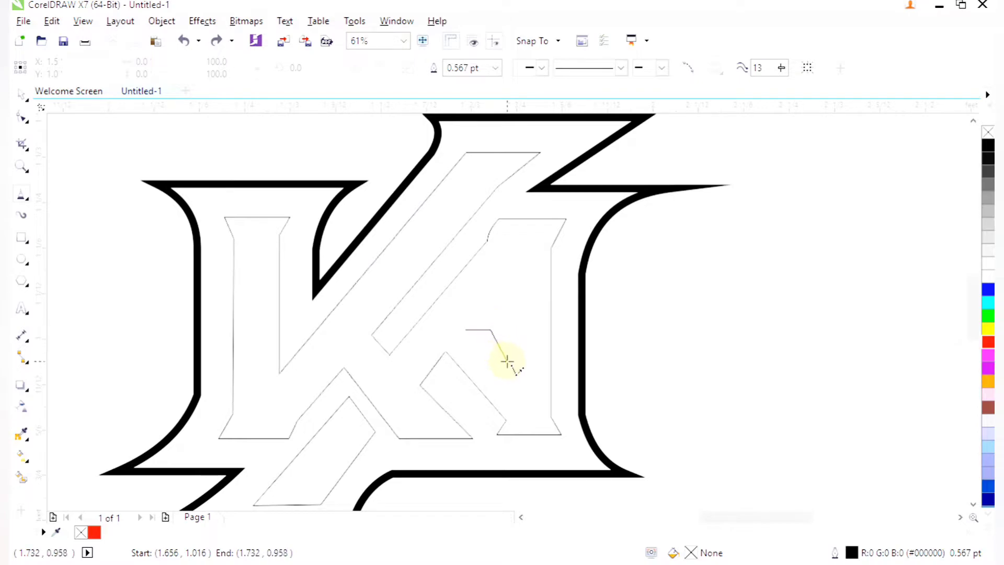
left_click(504, 359)
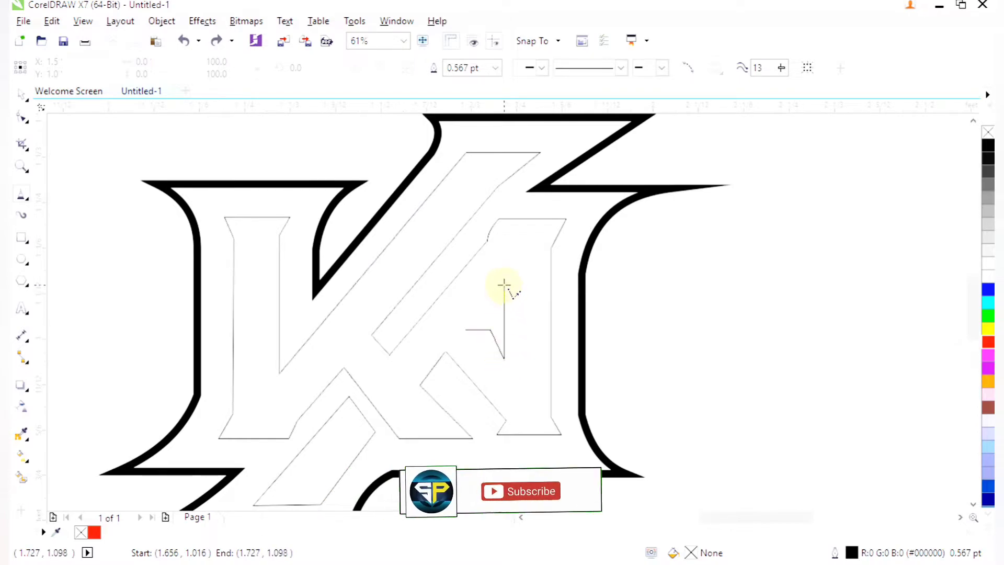
left_click(504, 285)
left_click(460, 330)
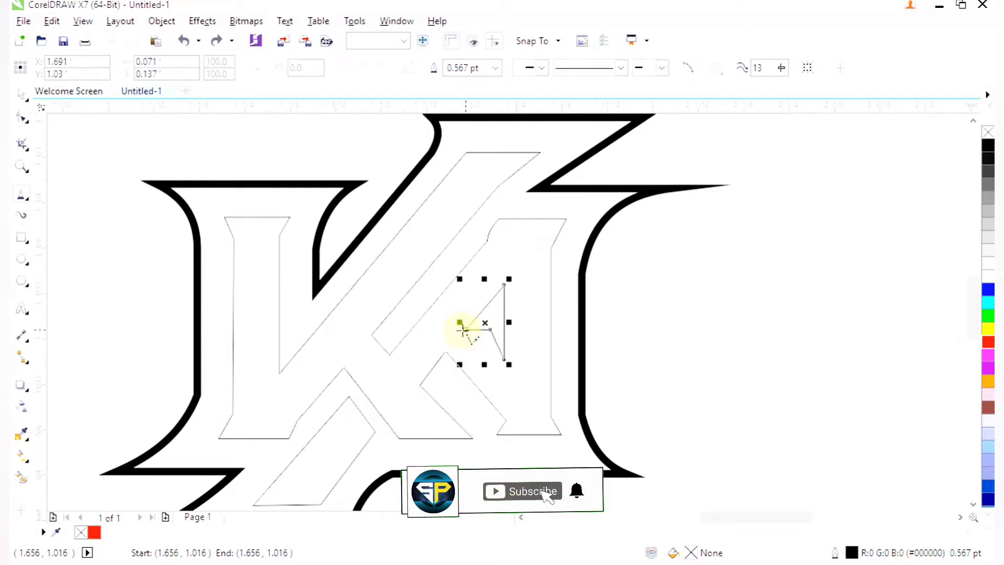
scroll(521, 325, "down", 3)
scroll(491, 320, "up", 2)
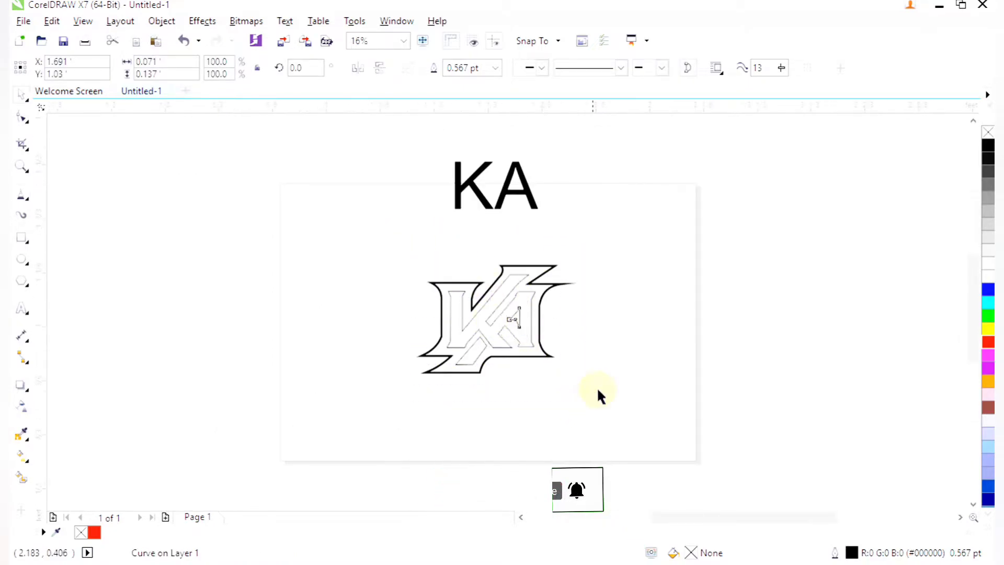
Step: Fill the inner KA letter shape with red
left_click(589, 278)
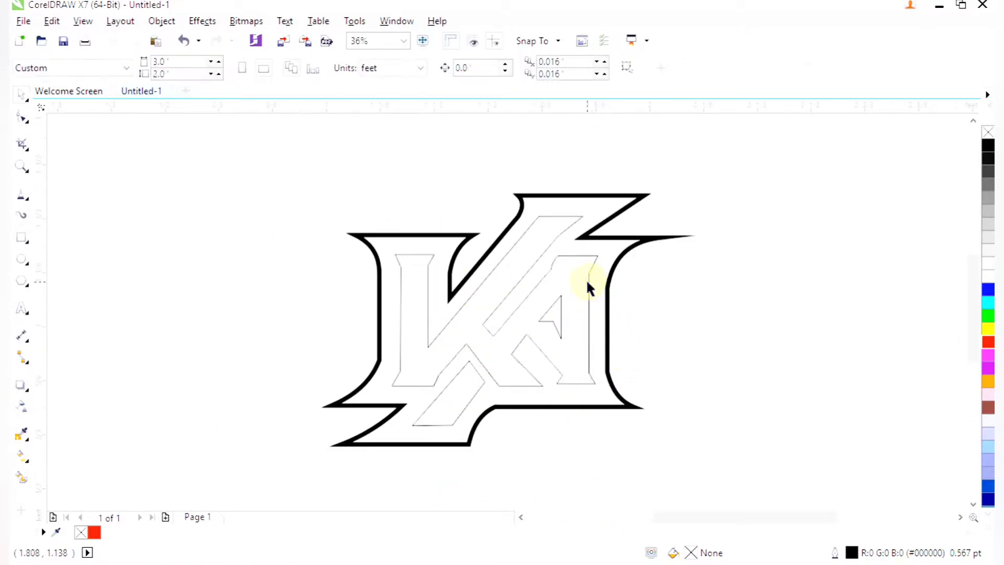
left_click(594, 275)
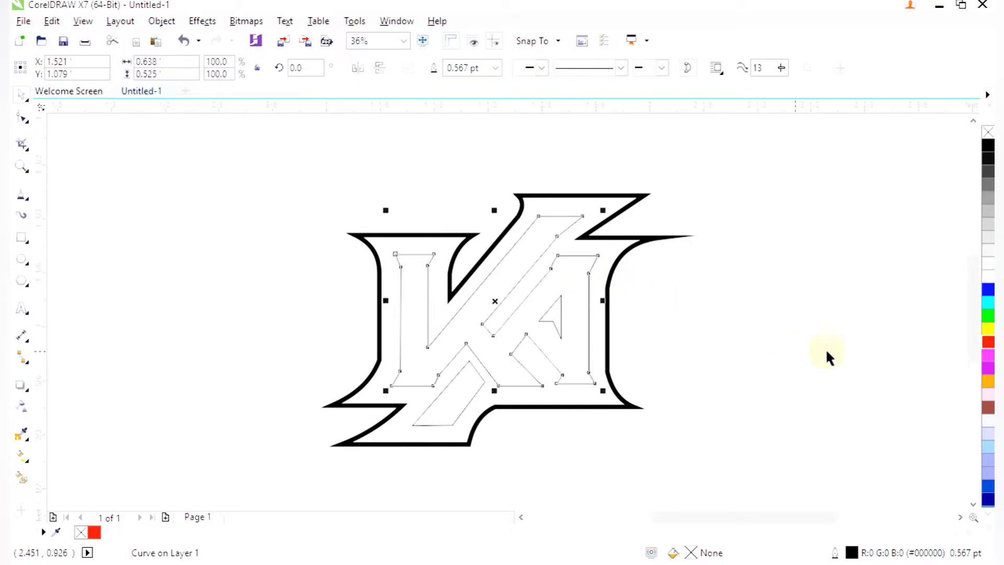
left_click(987, 343)
left_click(859, 397)
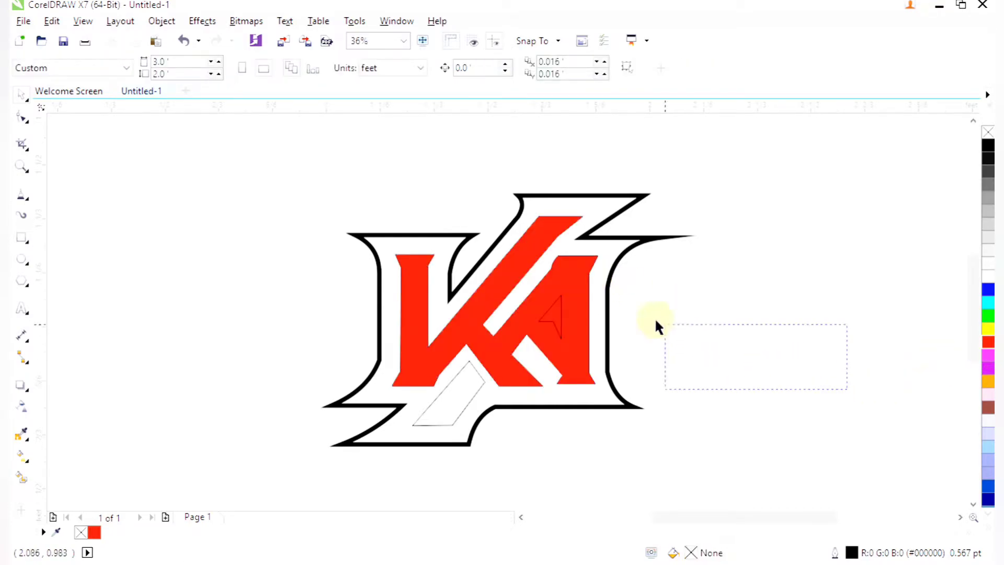
Step: Trim the red letter shape with the notched triangle to cut the A's counter
left_click(564, 286)
left_click_drag(757, 353, 524, 267)
left_click(567, 269, "shift")
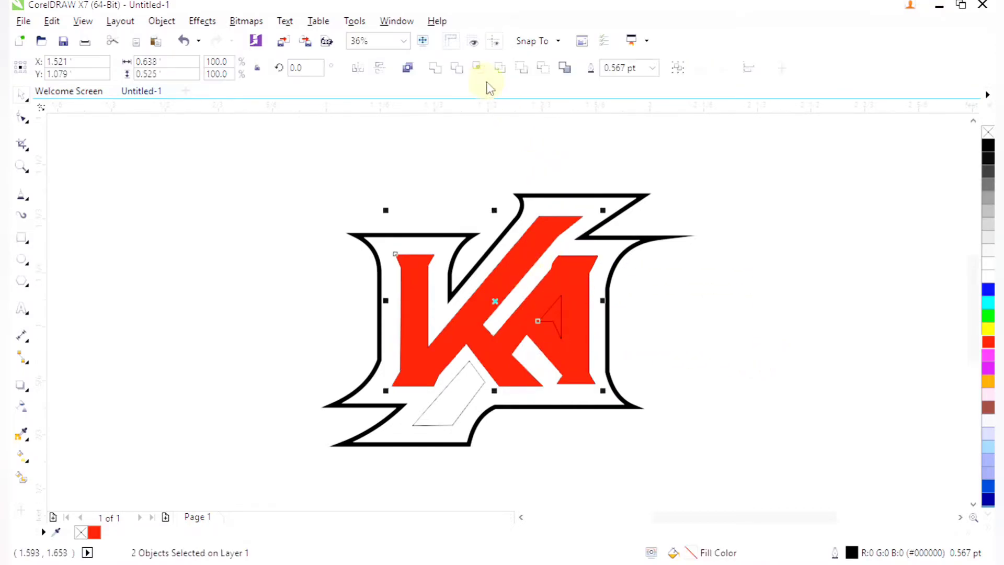
left_click(457, 68)
left_click(573, 331)
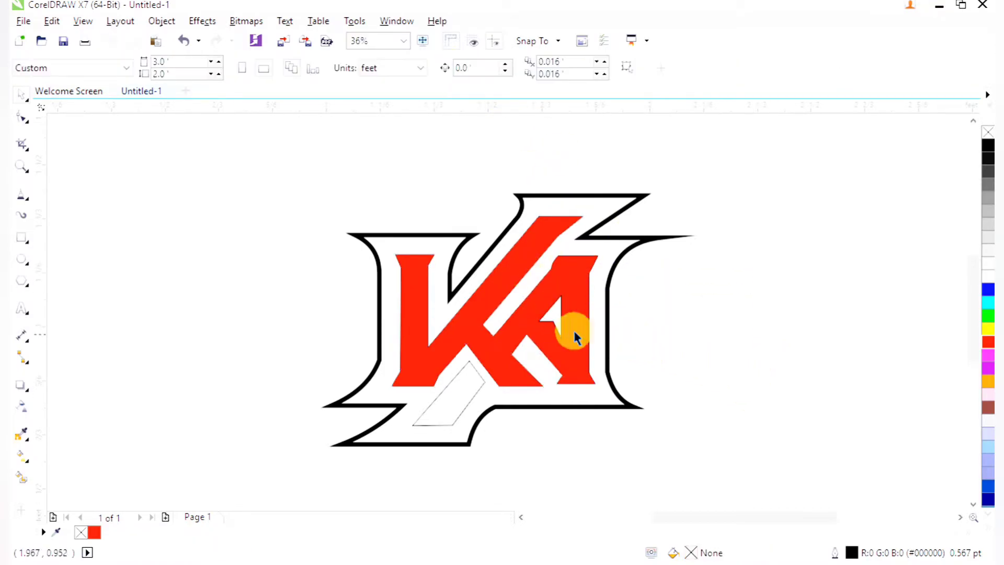
Step: Move the leftover notched triangle out of the A's counter and delete it
left_click(558, 322)
left_click_drag(557, 322, 804, 340)
right_click(810, 336)
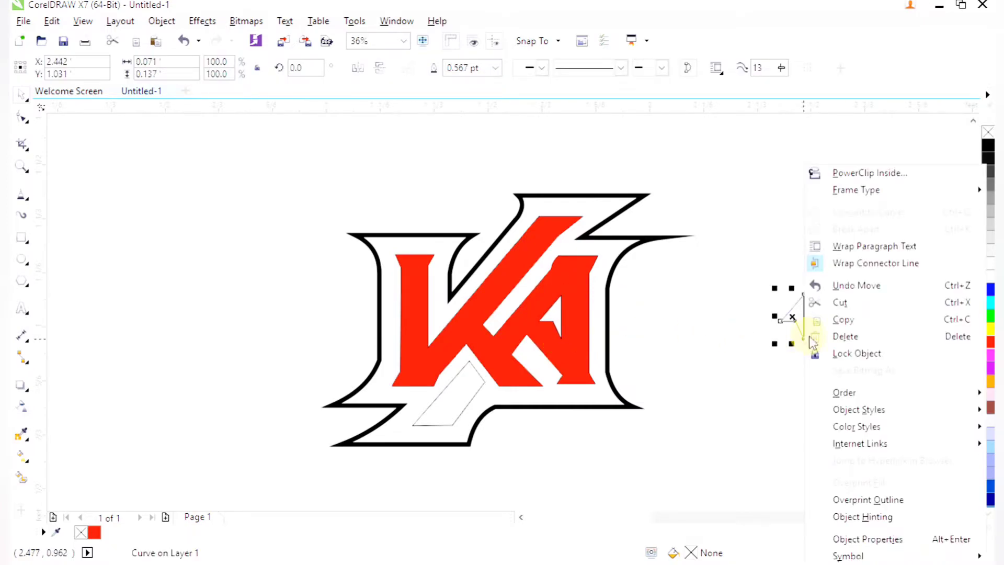
left_click(845, 336)
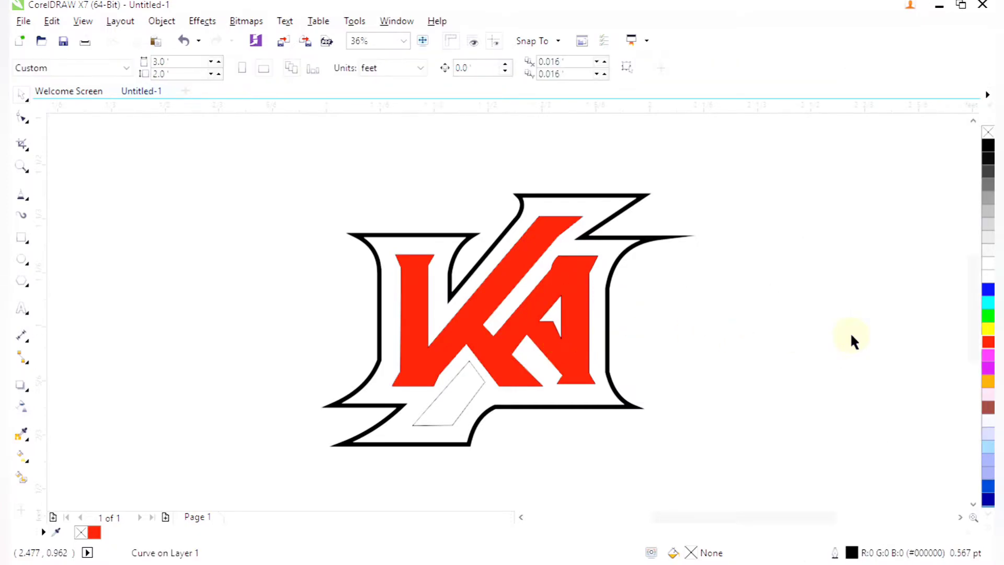
Step: Fill the slanted parallelogram below the K with red
left_click(448, 425)
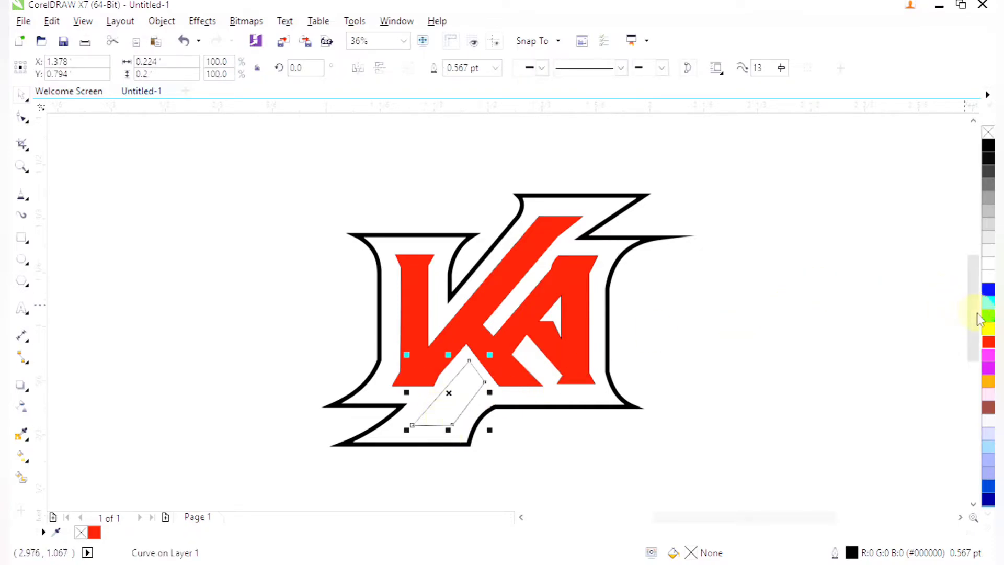
left_click(988, 341)
left_click(765, 366)
Step: Add a one-step inside contour with a 0.027 ft offset to the red KA letter shape
left_click(572, 354)
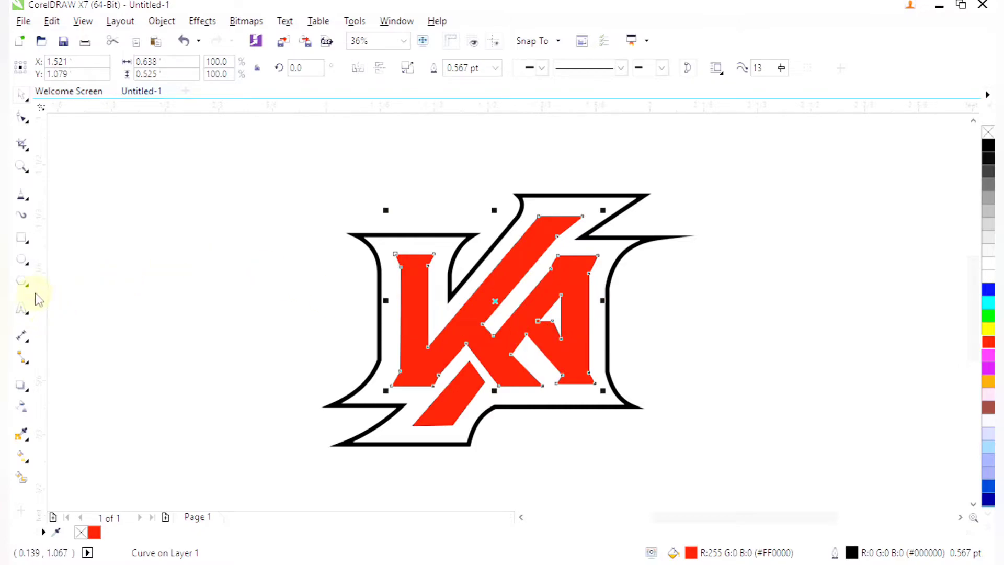
left_click(31, 402)
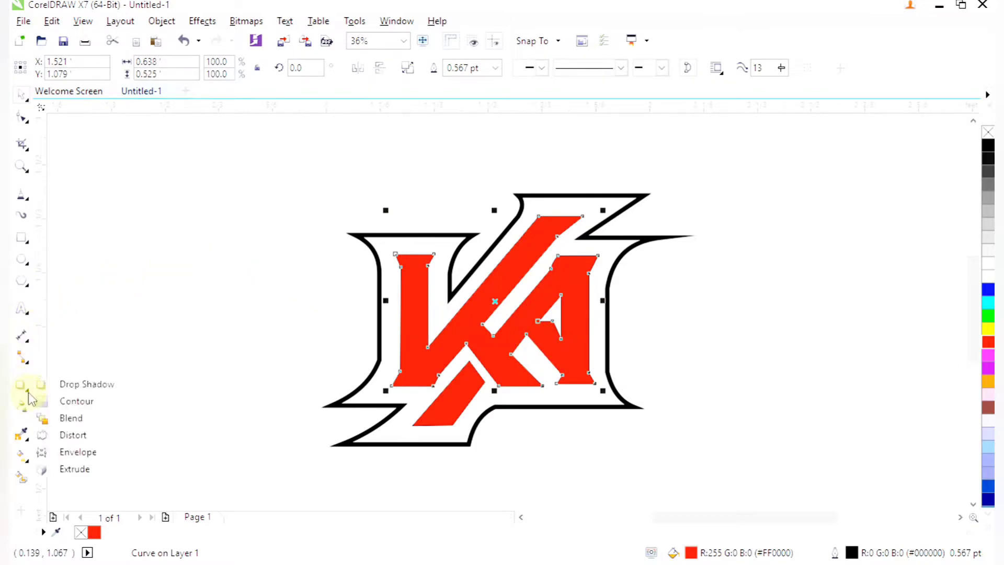
left_click(86, 398)
mouse_move(405, 325)
left_mouse_down()
mouse_move(394, 322)
mouse_move(403, 326)
left_mouse_up()
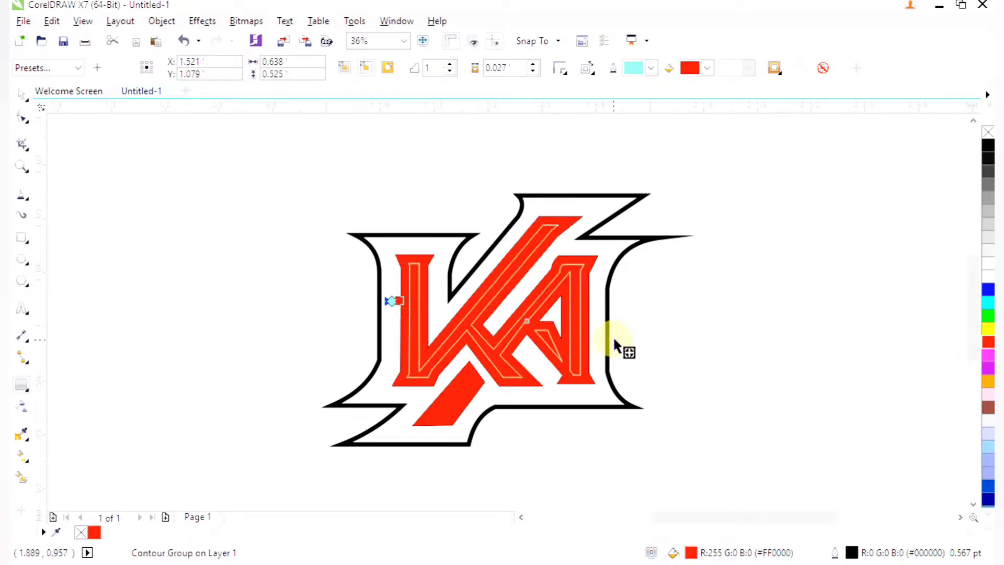
left_click(988, 276)
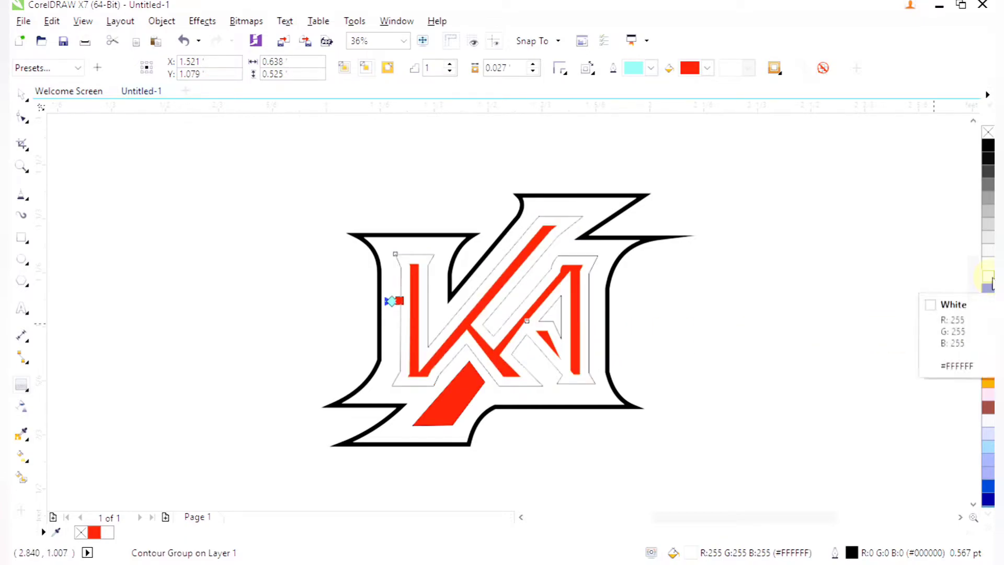
key("ctrl+z")
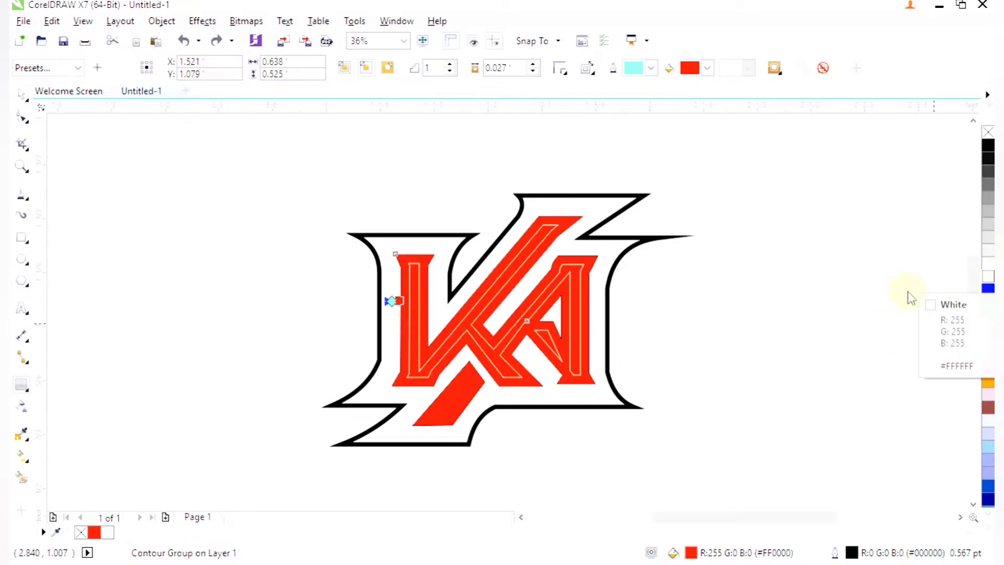
Step: Break the KA contour group apart and fill the inner contour shape with white, without an outline
right_click(582, 308)
left_click(620, 335)
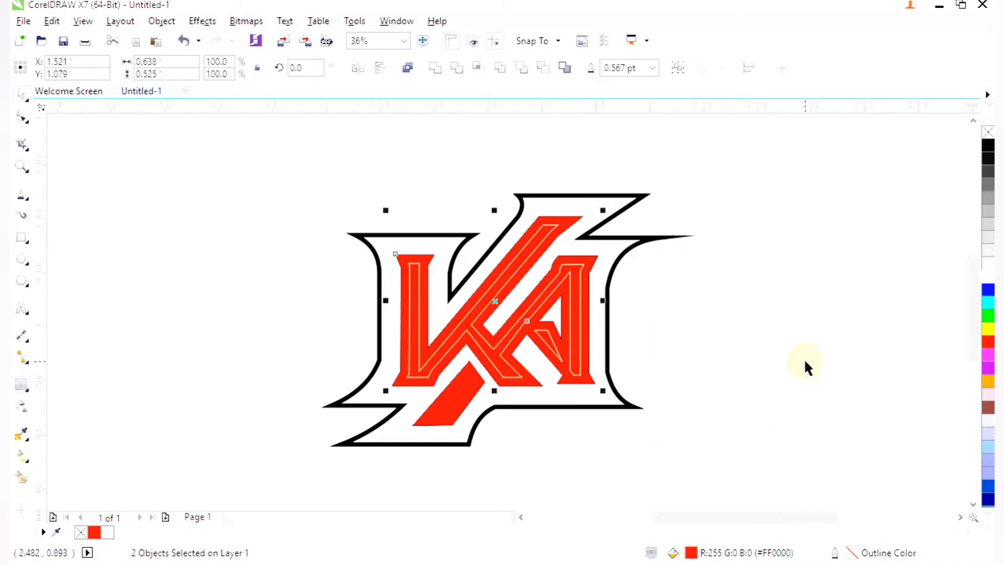
left_click(757, 381)
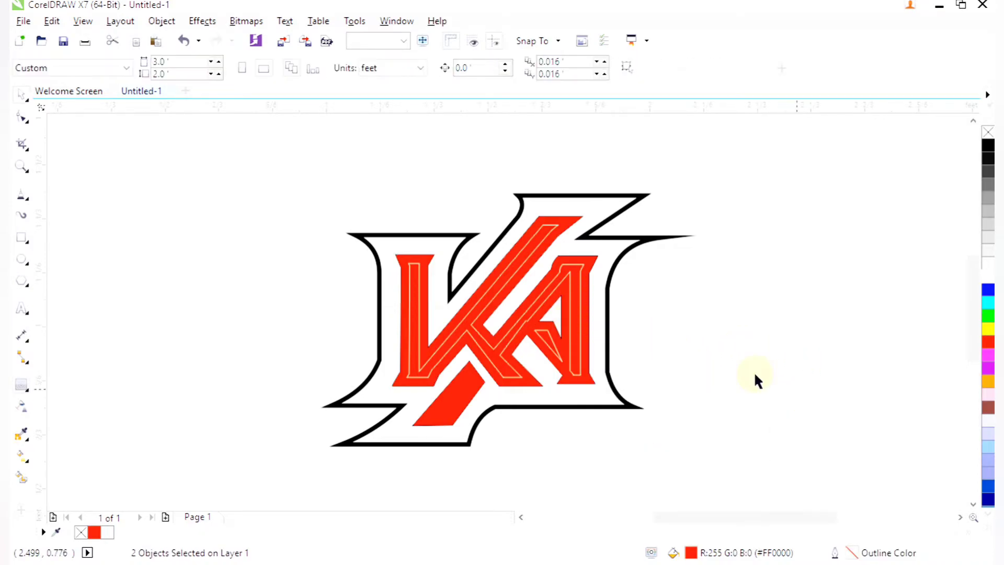
left_click(579, 340)
left_click(988, 282)
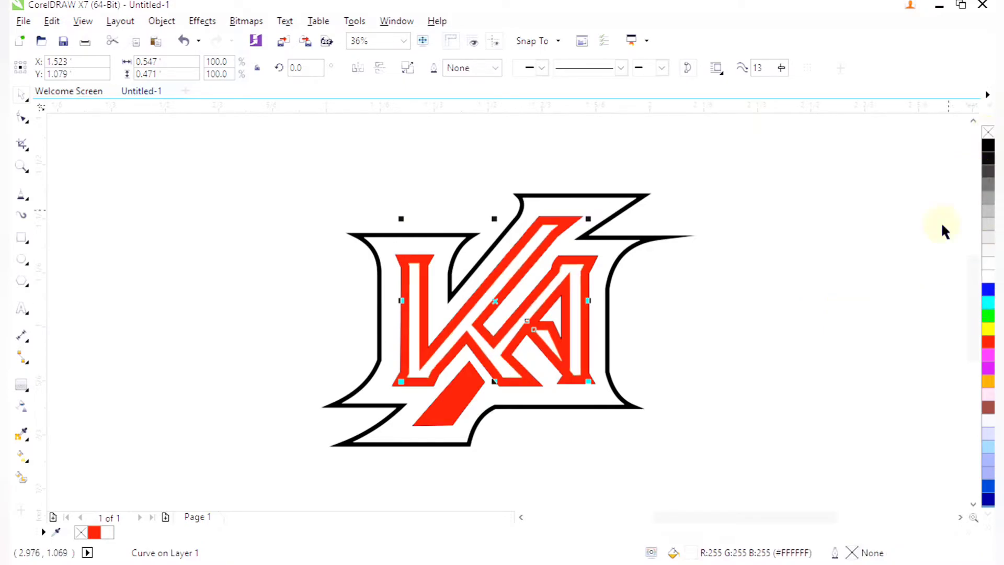
left_click(803, 361)
Step: Add a one-step inside contour with a 0.027 ft offset to the red slanted piece below the K
left_click(443, 409)
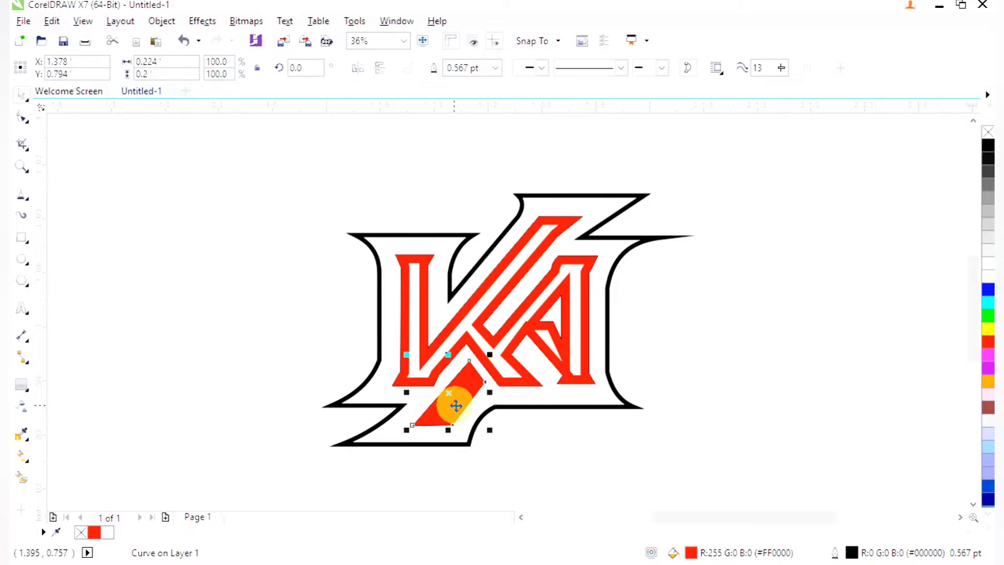
mouse_move(463, 408)
left_mouse_down()
mouse_move(450, 397)
mouse_move(455, 419)
mouse_move(444, 411)
left_mouse_up()
left_click(538, 313)
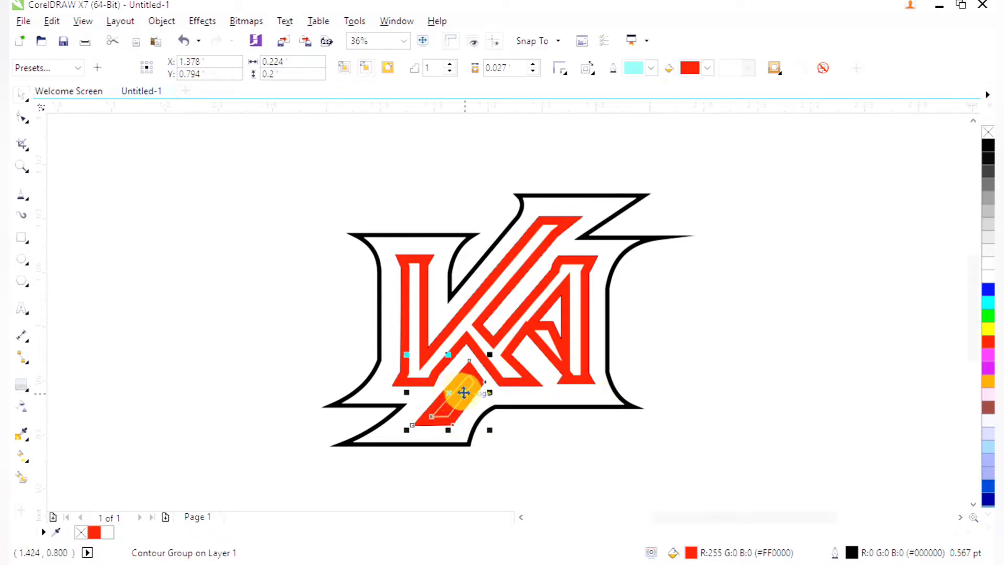
right_click(466, 395)
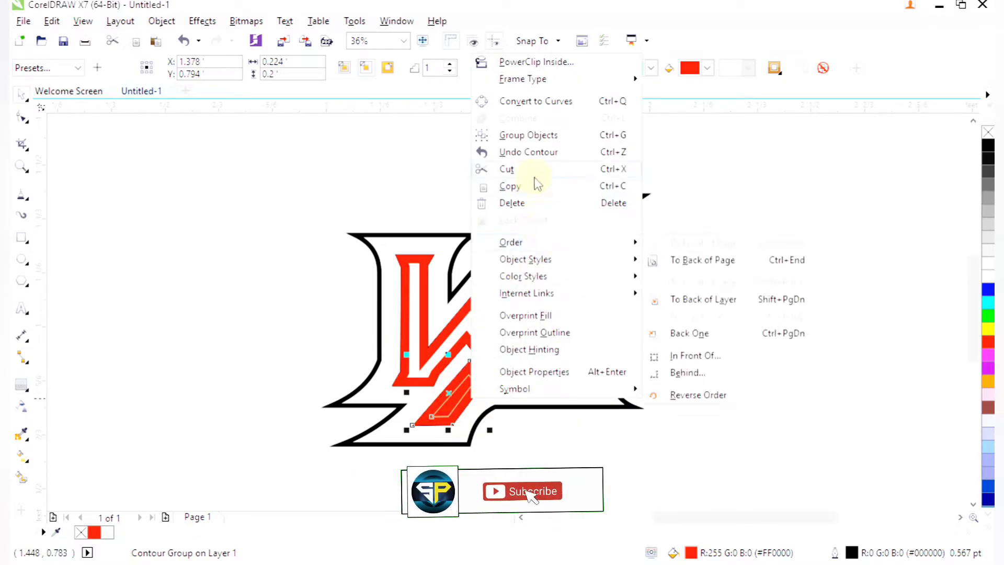
left_click(453, 420)
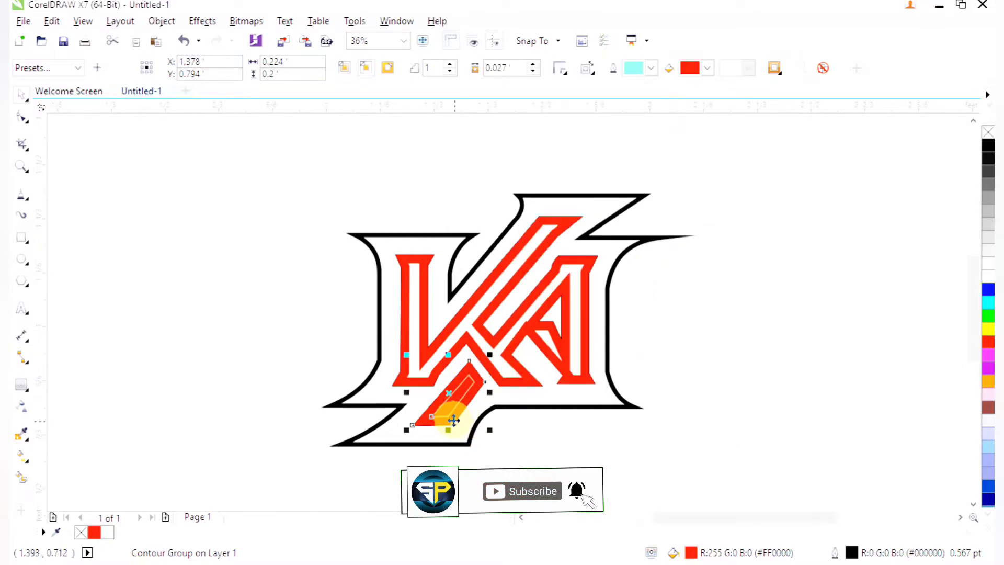
right_click(452, 420)
left_click(448, 419)
right_click(450, 423)
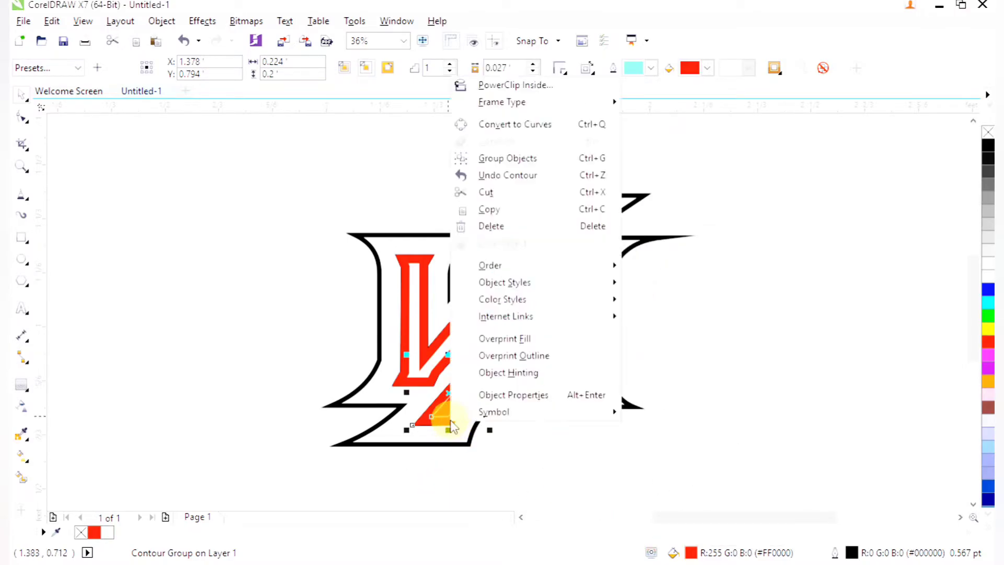
left_click(449, 426)
right_click(449, 424)
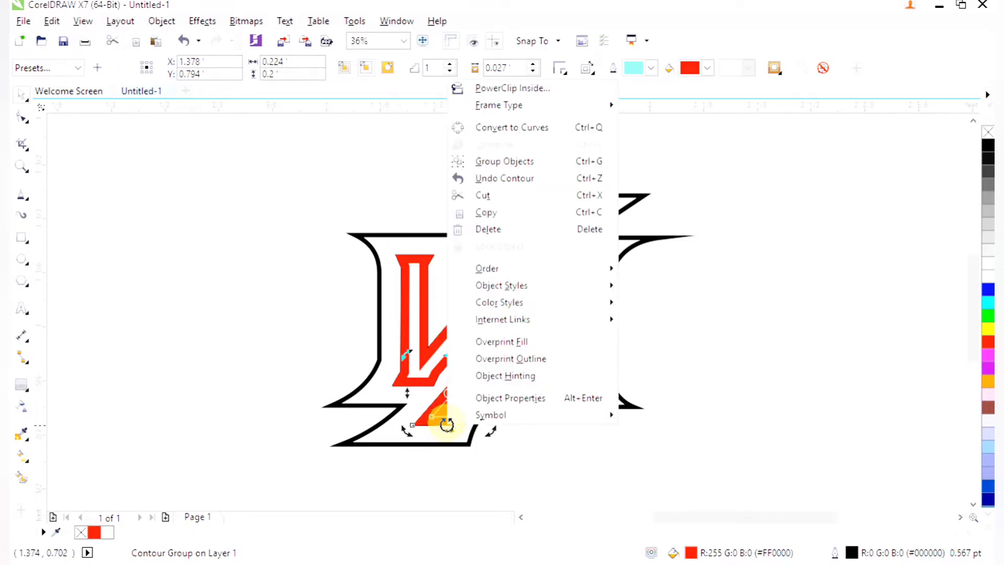
left_click(432, 417)
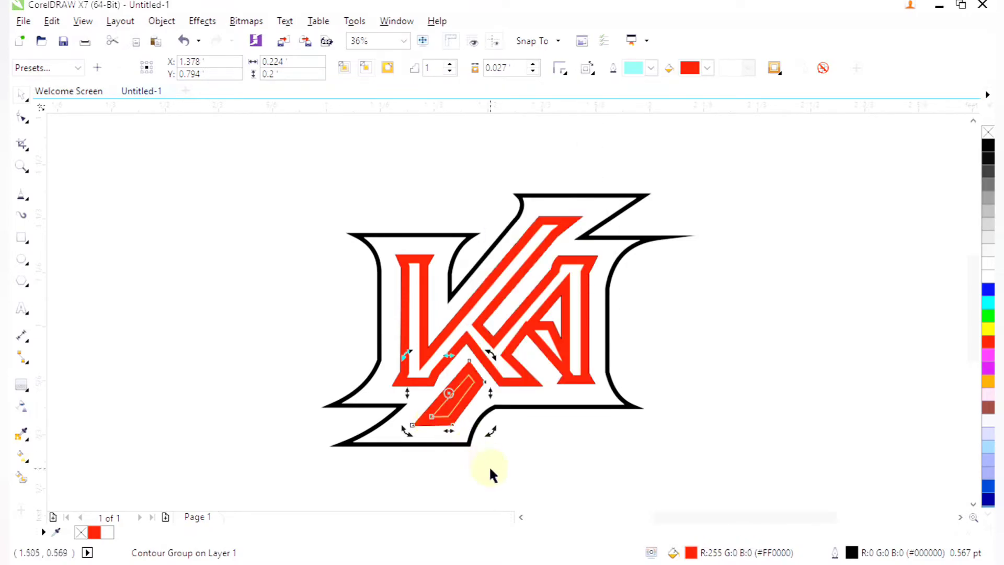
Step: Break the slanted piece's contour group apart and fill its inner contour shape with white
left_click(479, 384)
left_click(450, 403)
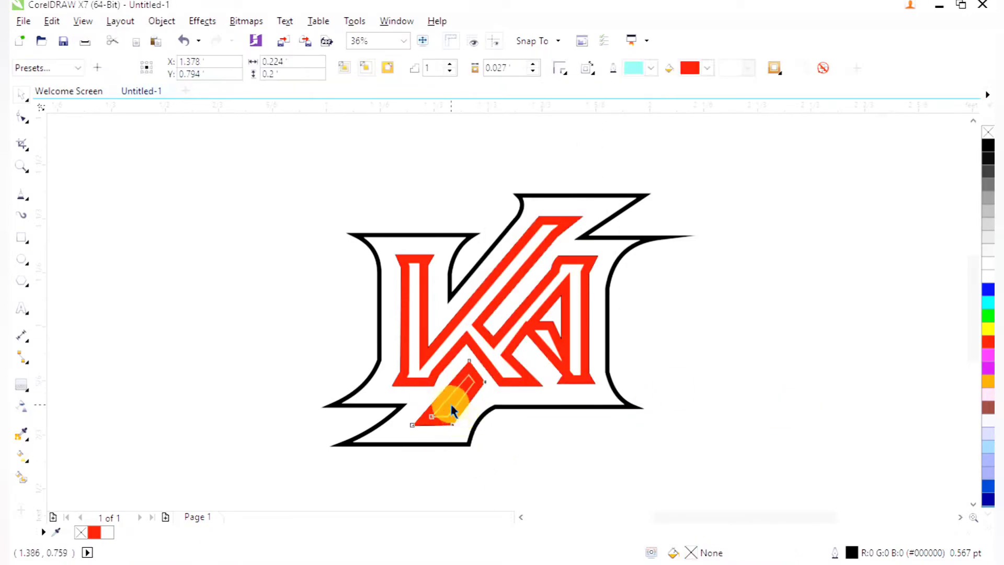
right_click(451, 405)
left_click(542, 229)
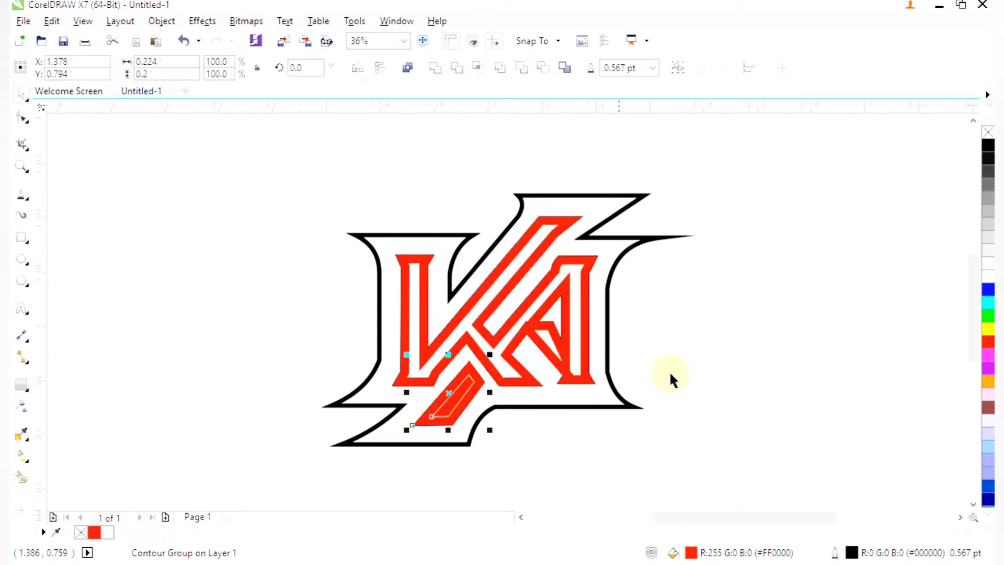
left_click(771, 416)
left_click(446, 407)
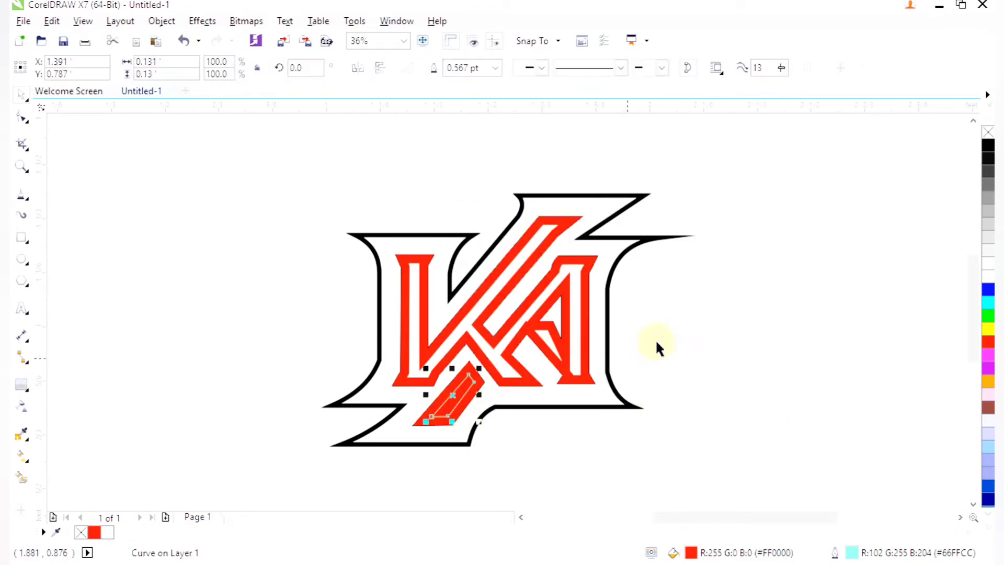
left_click(987, 276)
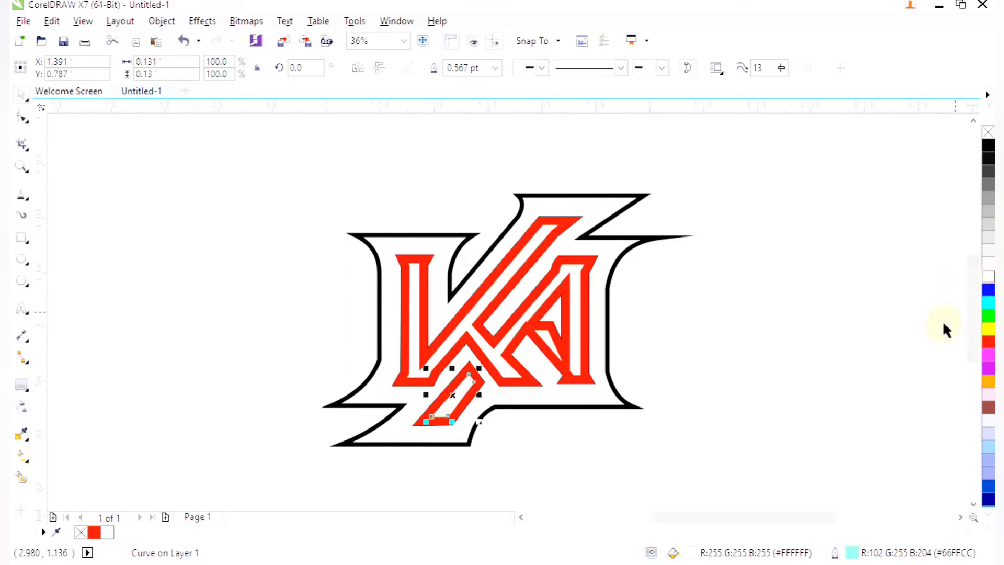
left_click(892, 376)
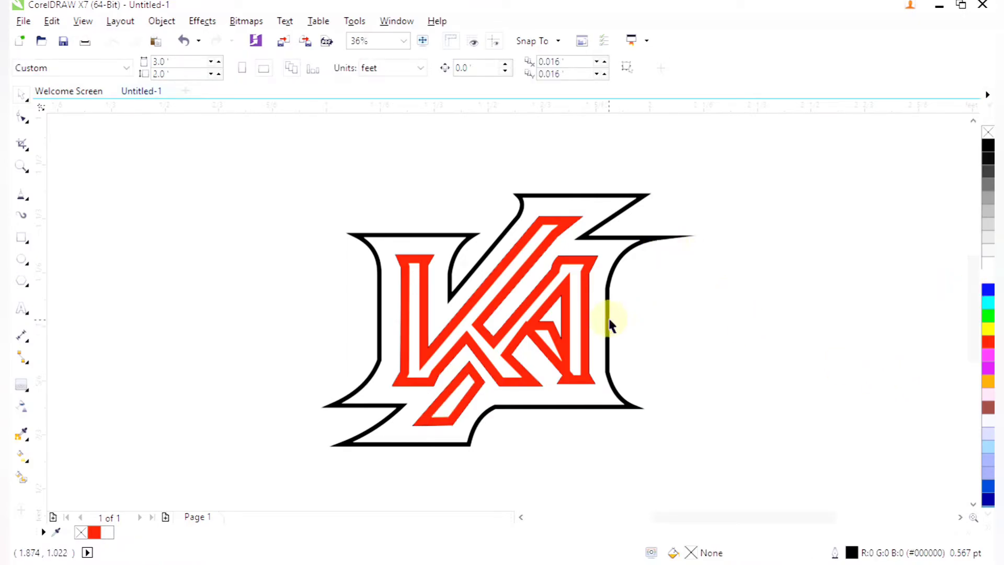
Step: Remove the outline from the red KA letter shape
scroll(552, 293, "down", 2)
key("F2")
left_click_drag(405, 218, 618, 414)
key("F2")
left_click_drag(350, 140, 744, 441)
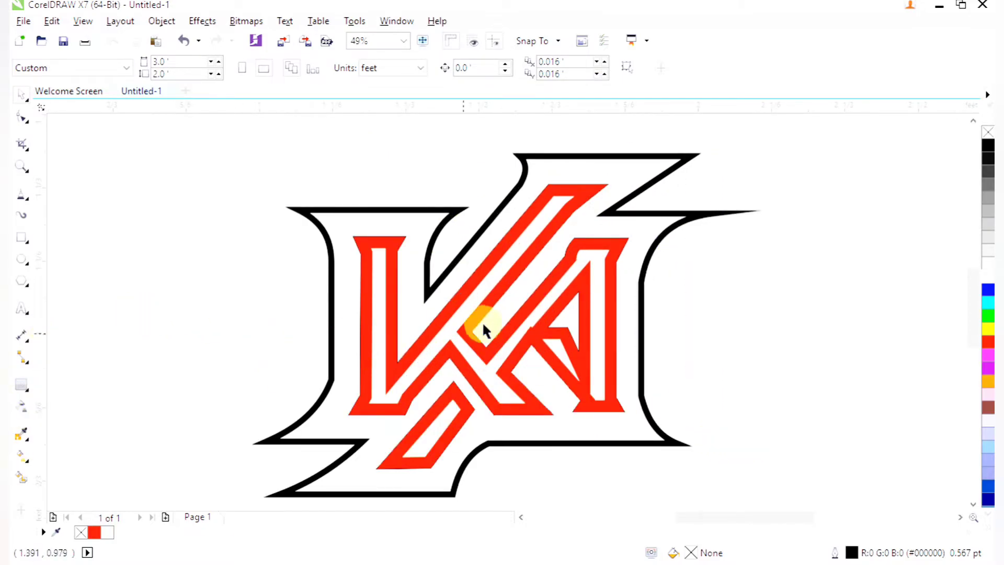
left_click(467, 293)
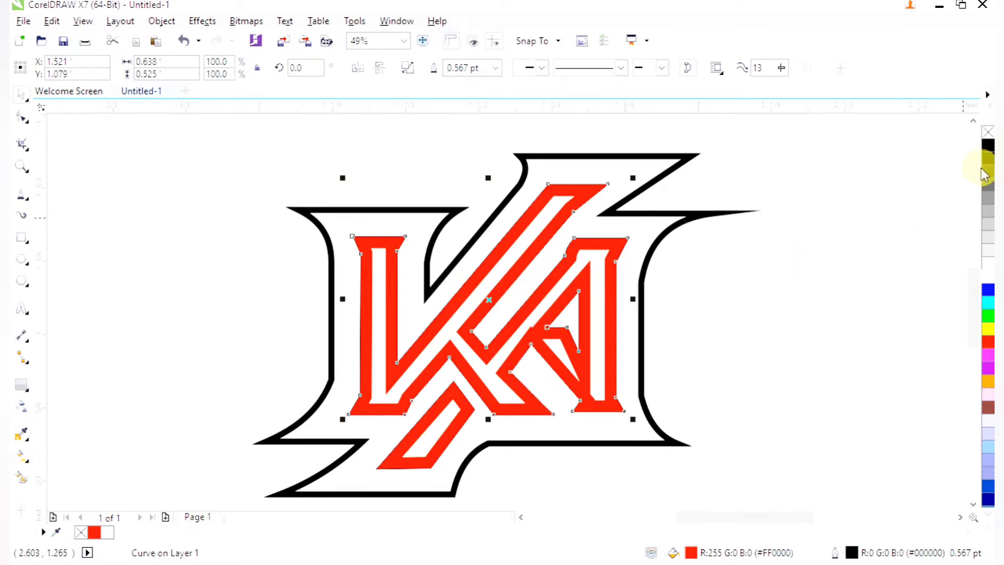
right_click(988, 134)
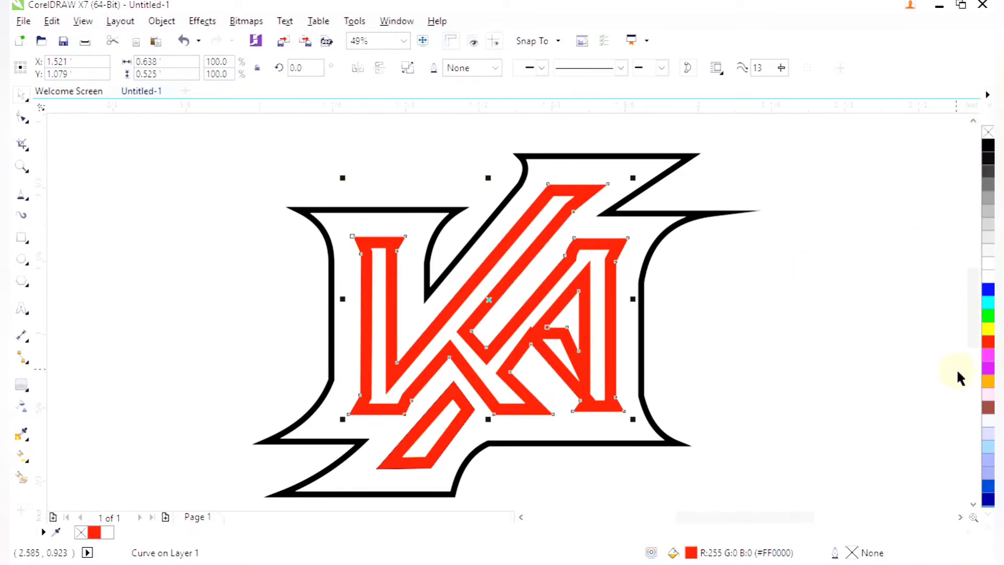
Step: Apply a linear fountain fill to the red KA shape, running from the K's upper arm down to the slanted piece's base
left_click(988, 527)
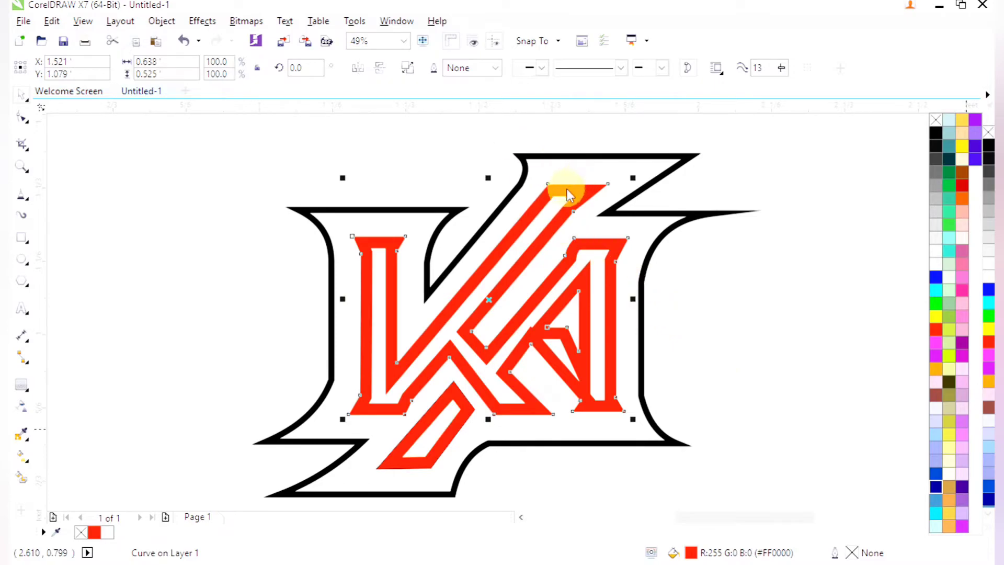
key("g")
mouse_move(565, 186)
left_mouse_down()
mouse_move(399, 448)
mouse_move(411, 466)
left_mouse_up()
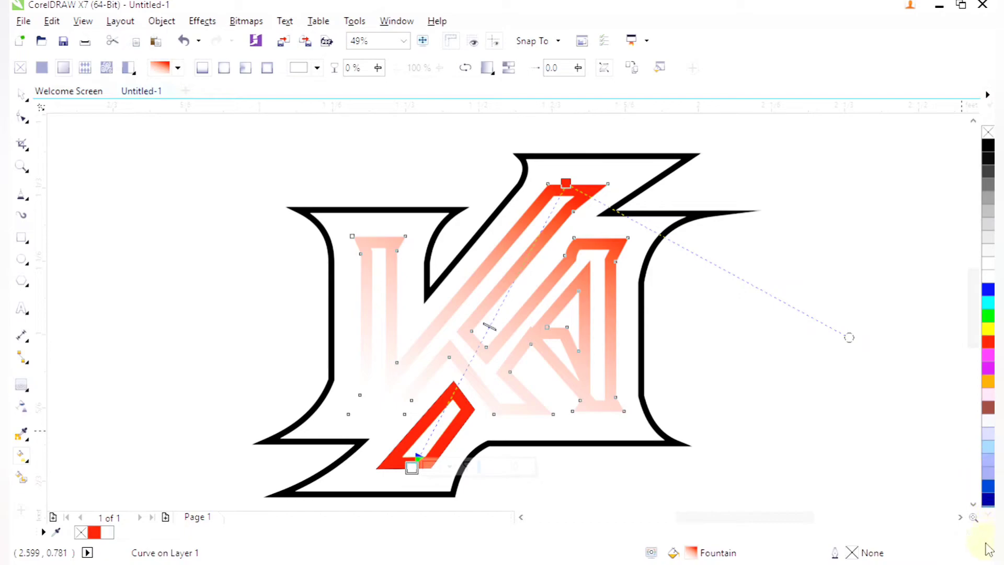
Step: Recolour the KA gradient with yellow at its upper end, a very pale middle colour and light orange at its lower end
left_click(989, 523)
mouse_move(934, 329)
left_mouse_down()
mouse_move(803, 284)
mouse_move(941, 341)
mouse_move(936, 330)
left_mouse_up()
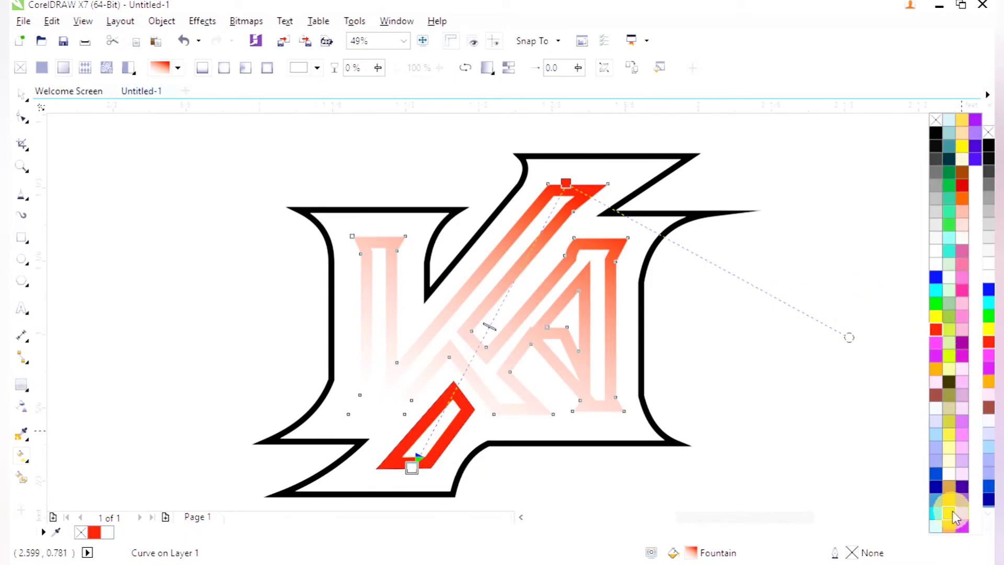
left_click_drag(956, 255, 735, 189)
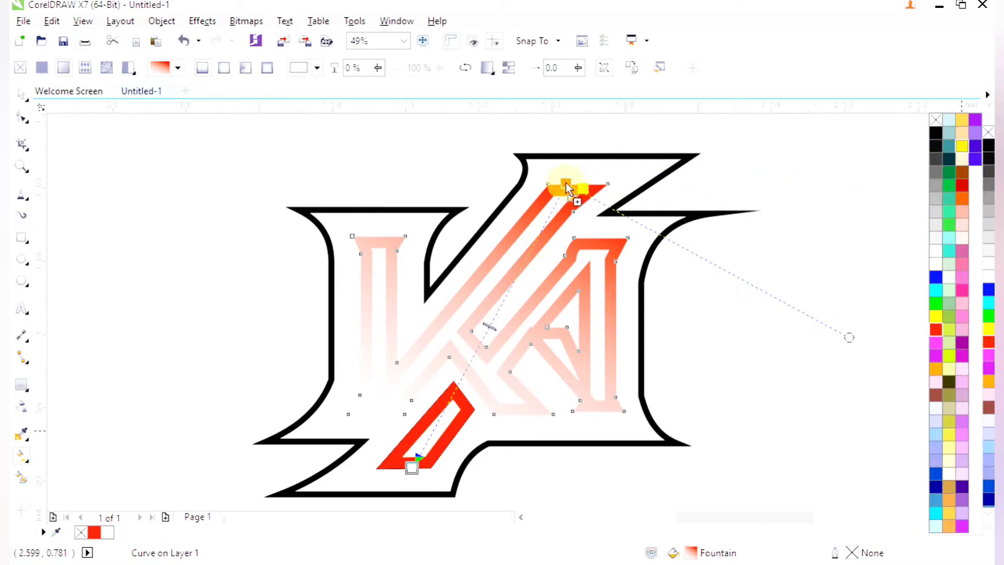
left_click_drag(567, 186, 566, 185)
left_click_drag(956, 448, 466, 371)
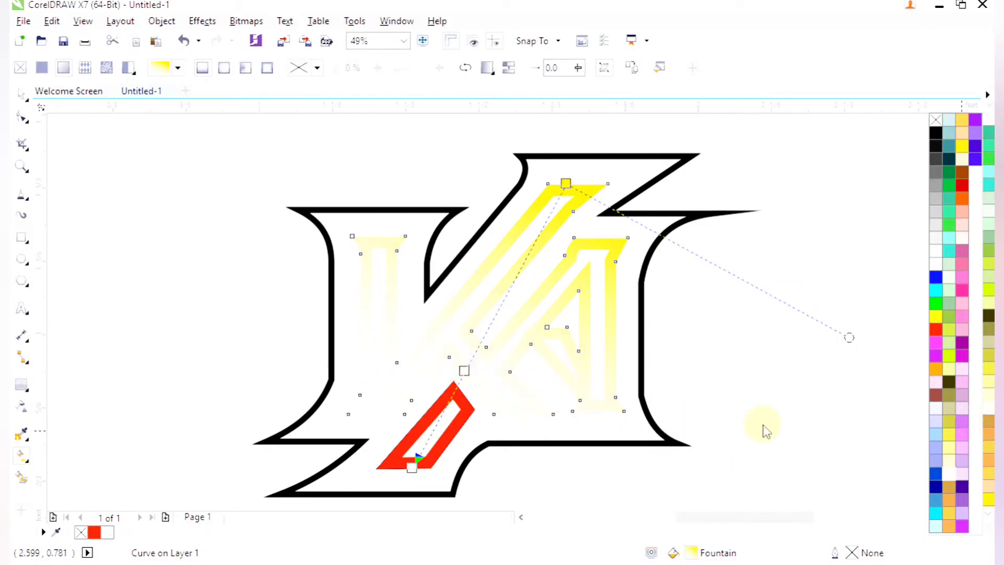
left_click_drag(988, 499, 412, 467)
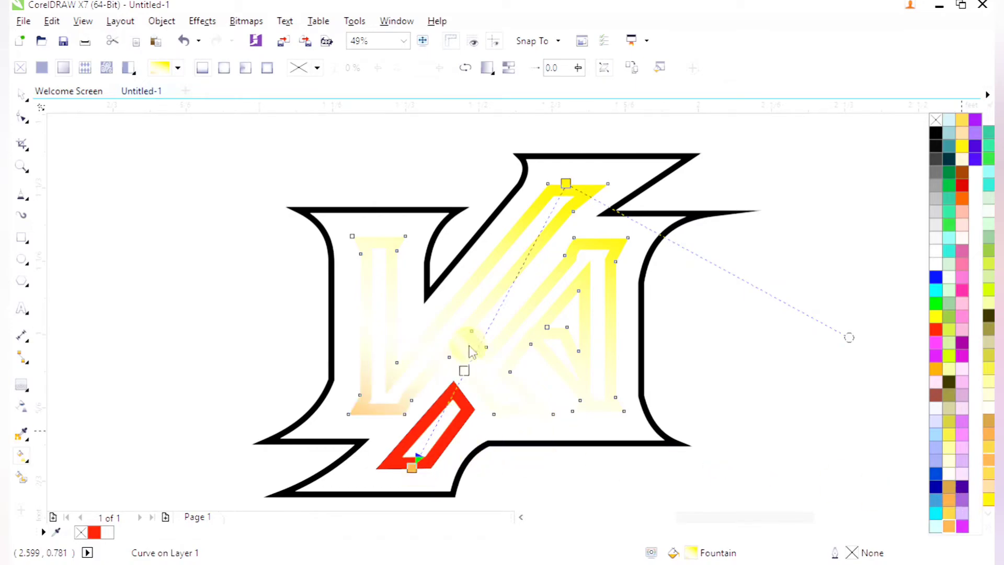
Step: Shift the gradient's pale middle colour up toward the centre of the KA shape and finish editing the fill
left_click_drag(465, 371, 477, 328)
key("ctrl+z")
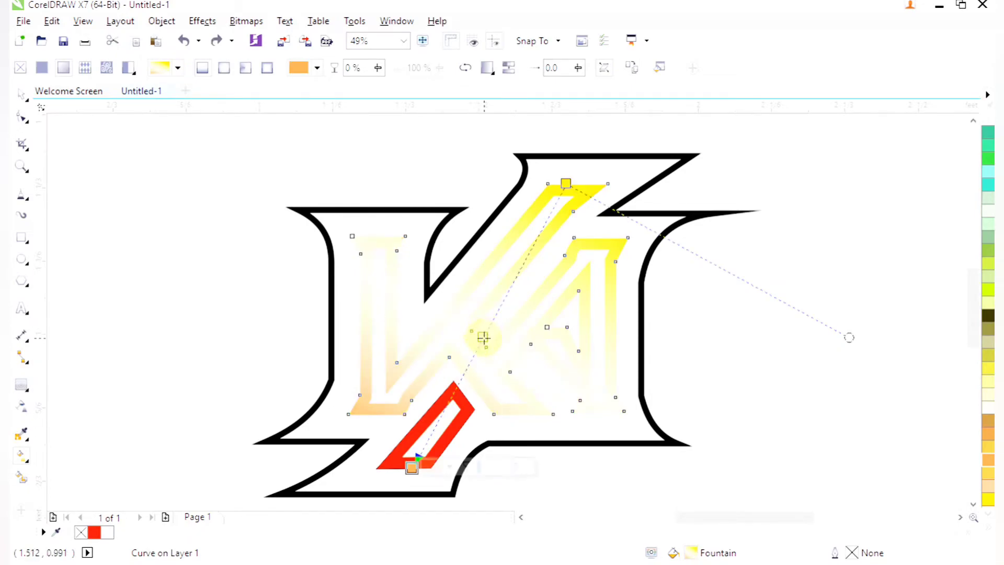
left_click(488, 327)
key("space")
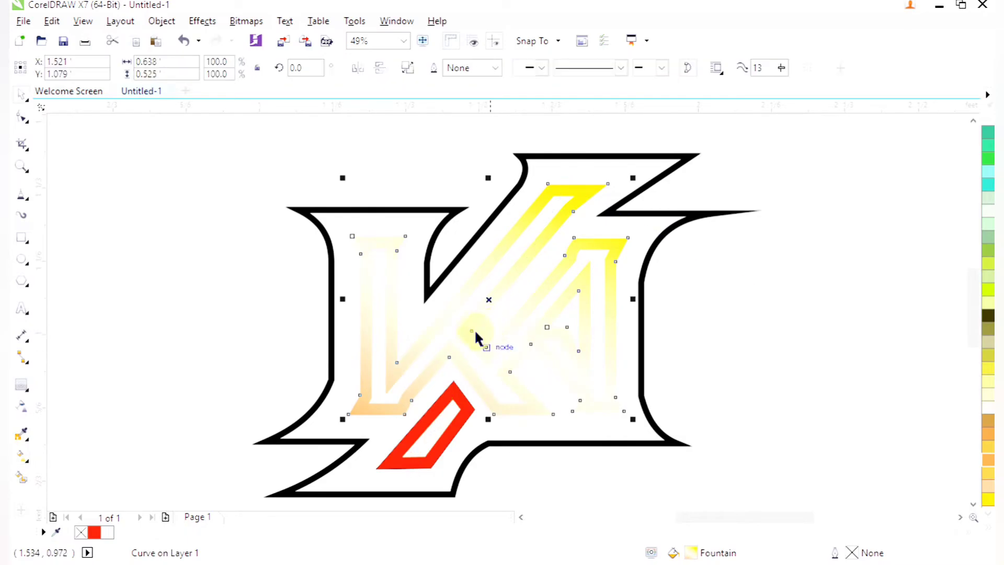
Step: Copy the yellow-to-orange gradient fill of the outer KA shape onto the white inset KA shape
scroll(474, 329, "down", 1)
key("z")
left_click_drag(375, 220, 634, 408)
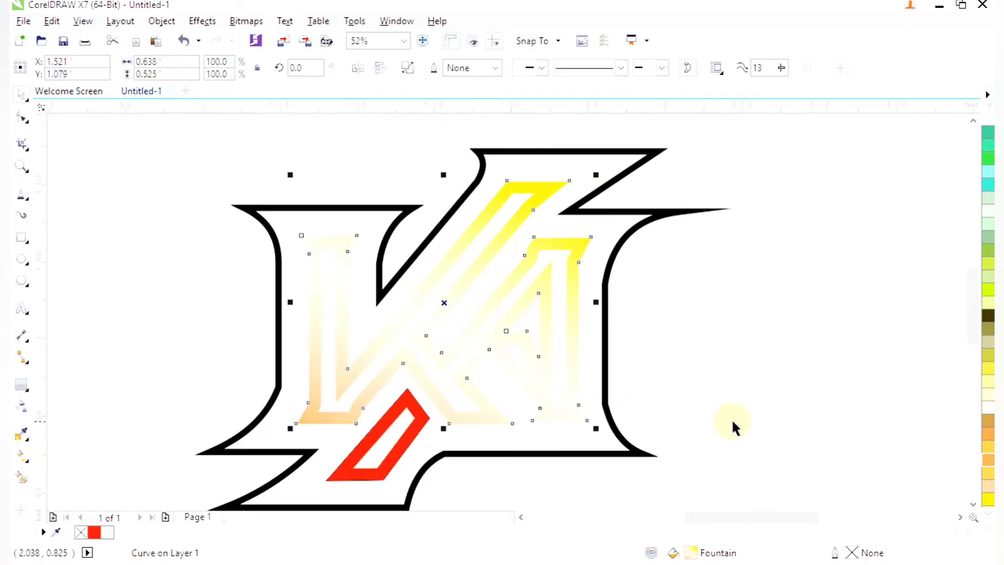
left_click(843, 432)
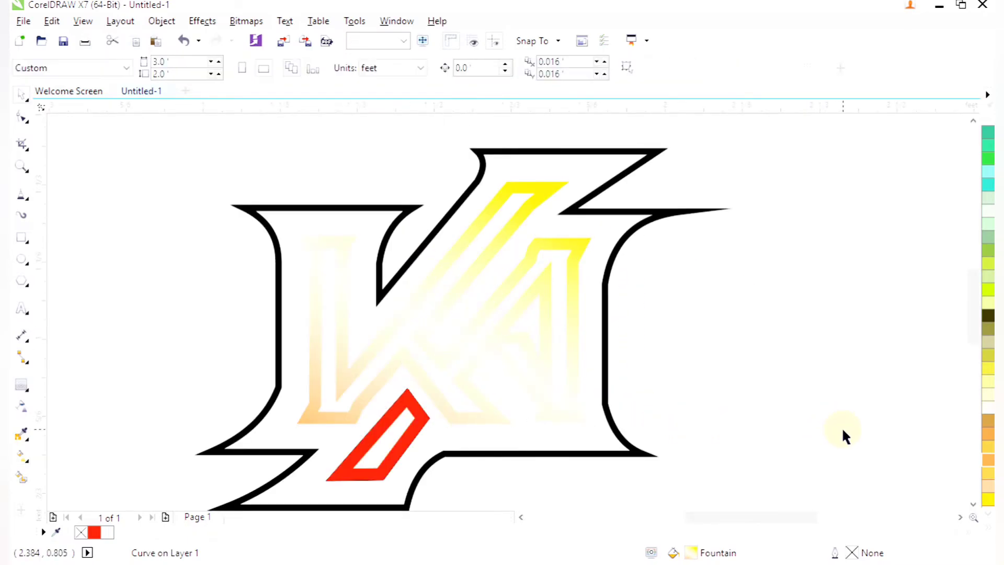
left_click(558, 292)
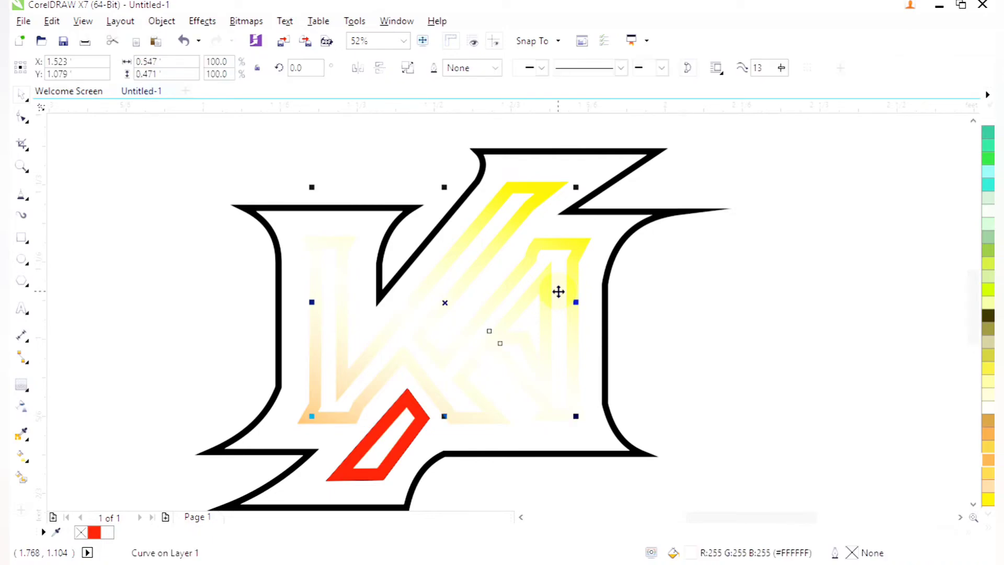
left_click(990, 531)
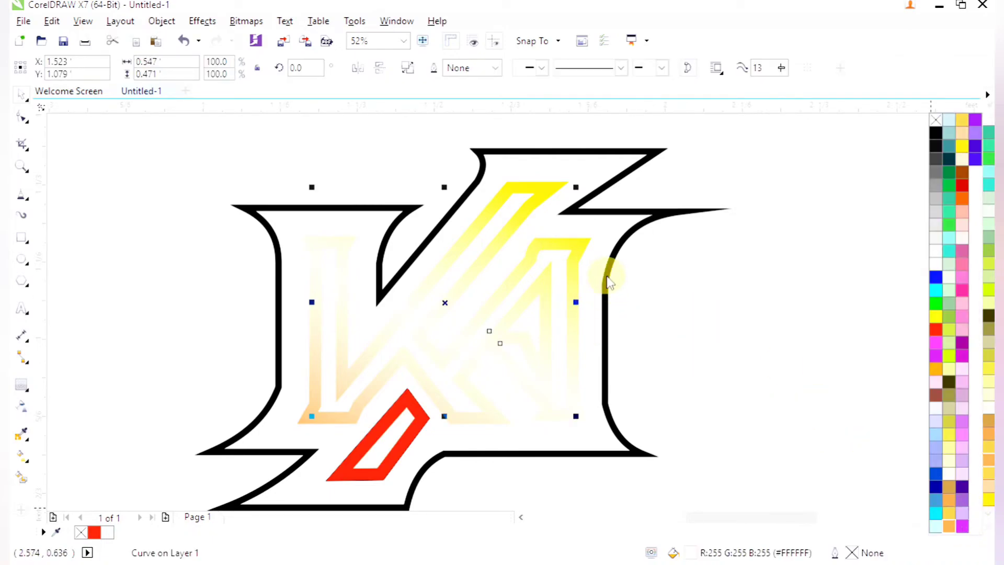
left_click(567, 252)
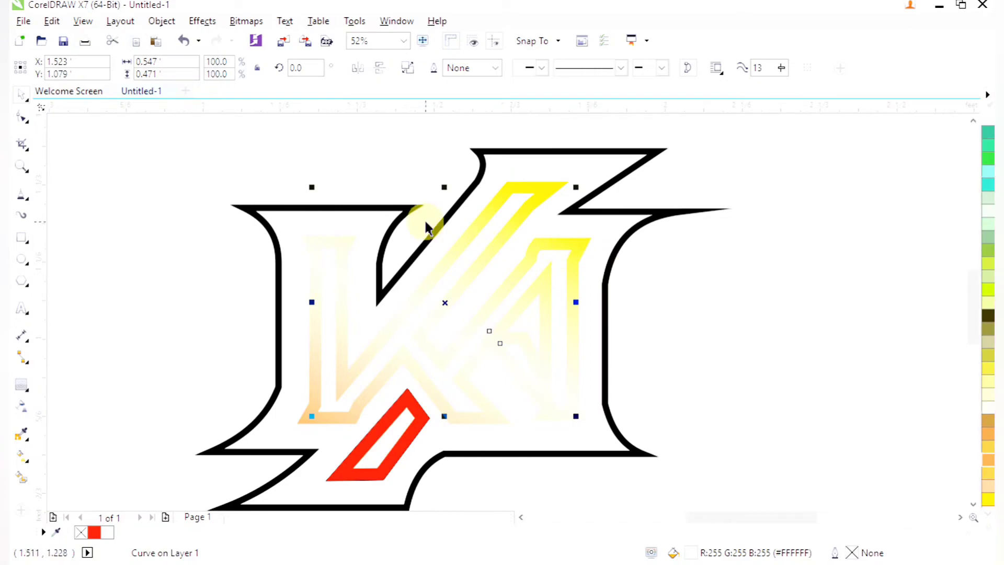
key("g")
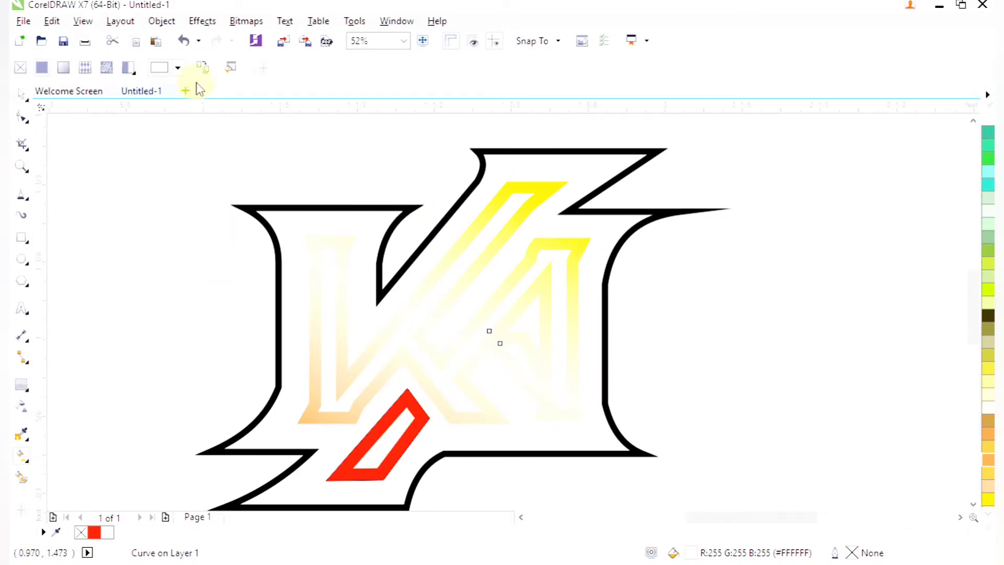
left_click(528, 189)
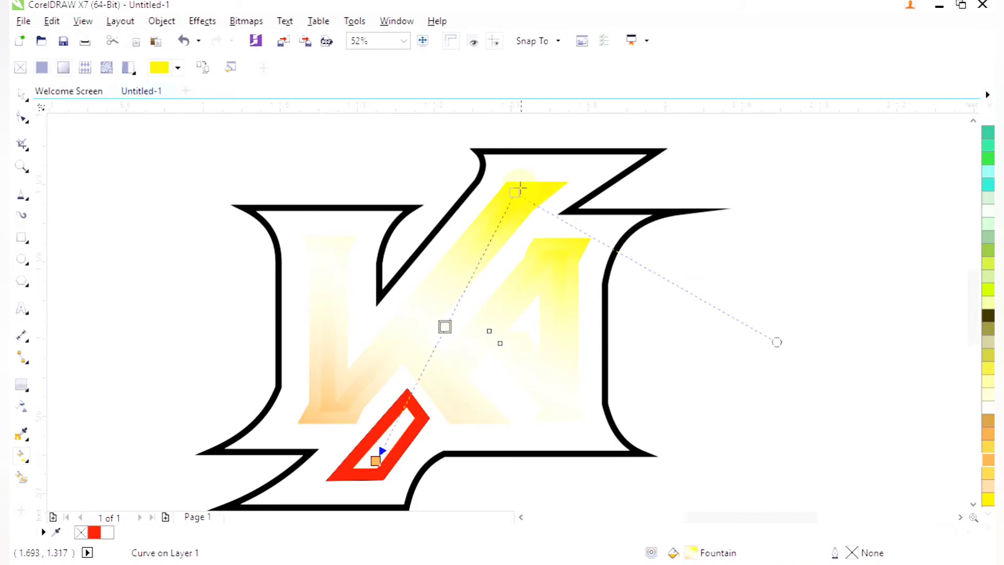
Step: Reverse the inset's gradient, placing light orange above the K's upper arm and yellow down at the slanted piece
left_click_drag(515, 190, 522, 145)
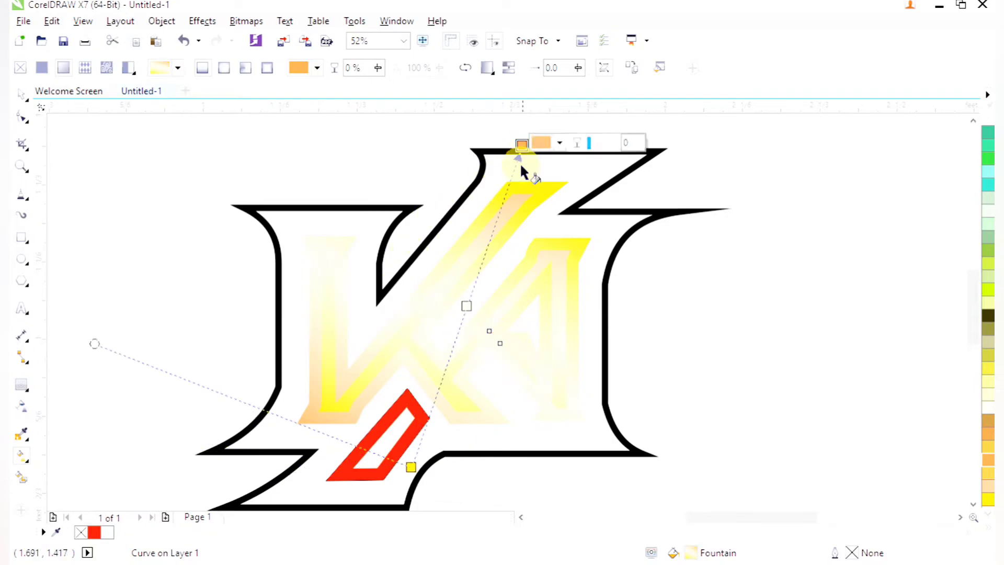
left_click_drag(410, 466, 394, 443)
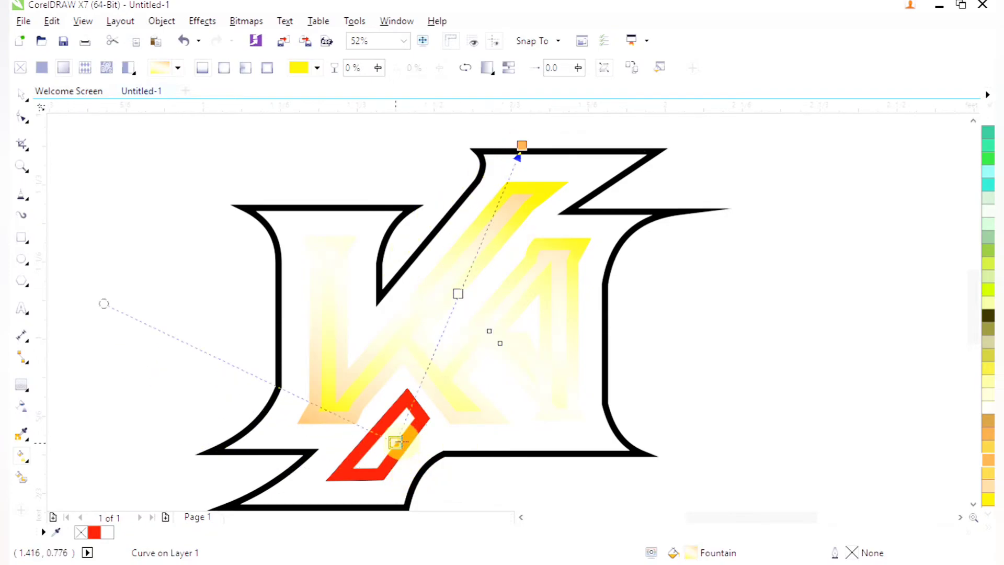
left_click_drag(521, 148, 520, 157)
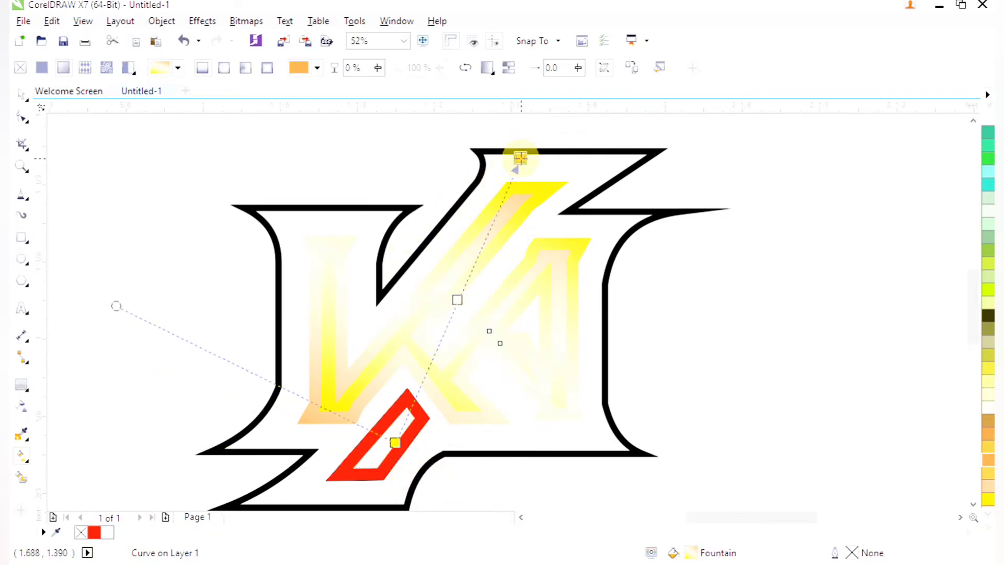
key("space")
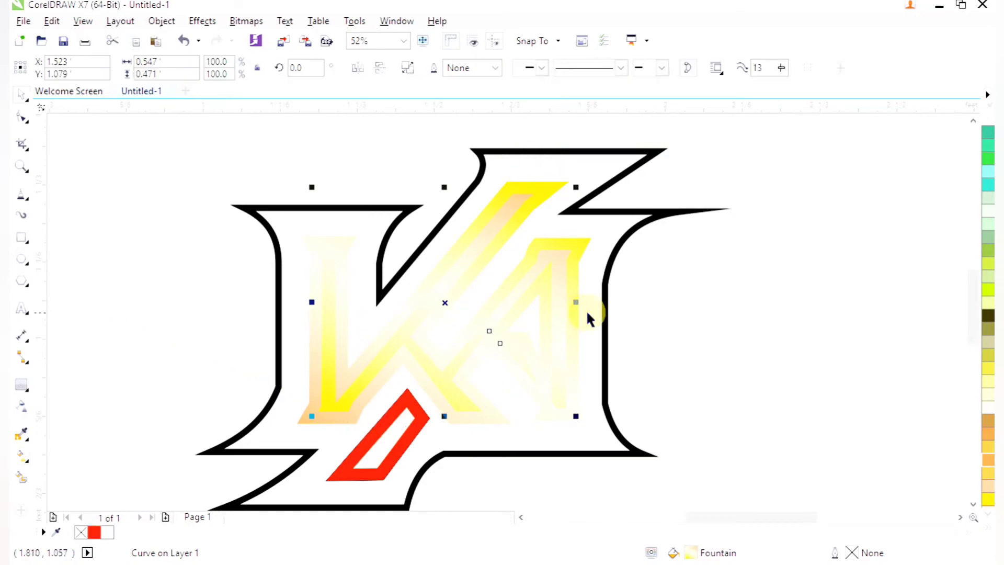
left_click(830, 320)
Step: Remove the outline from the red slanted piece and its white inset
scroll(596, 294, "down", 2)
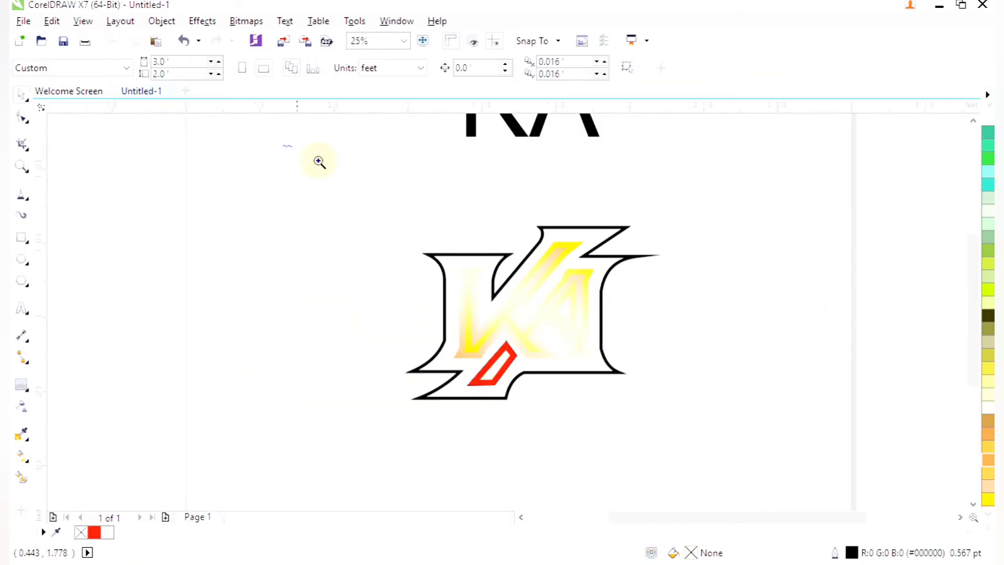
left_click_drag(637, 422, 759, 476)
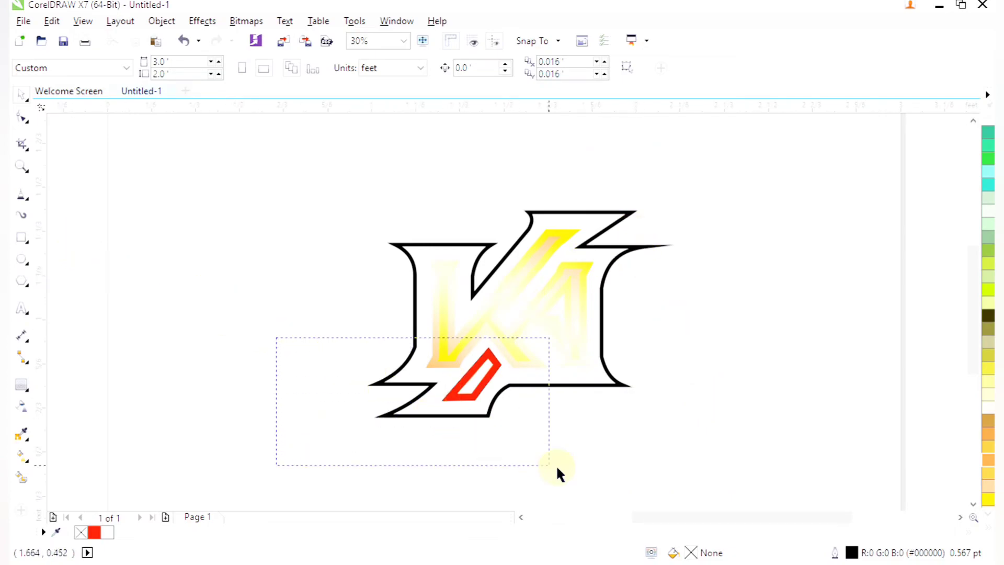
left_click_drag(557, 467, 557, 467)
left_click(987, 527)
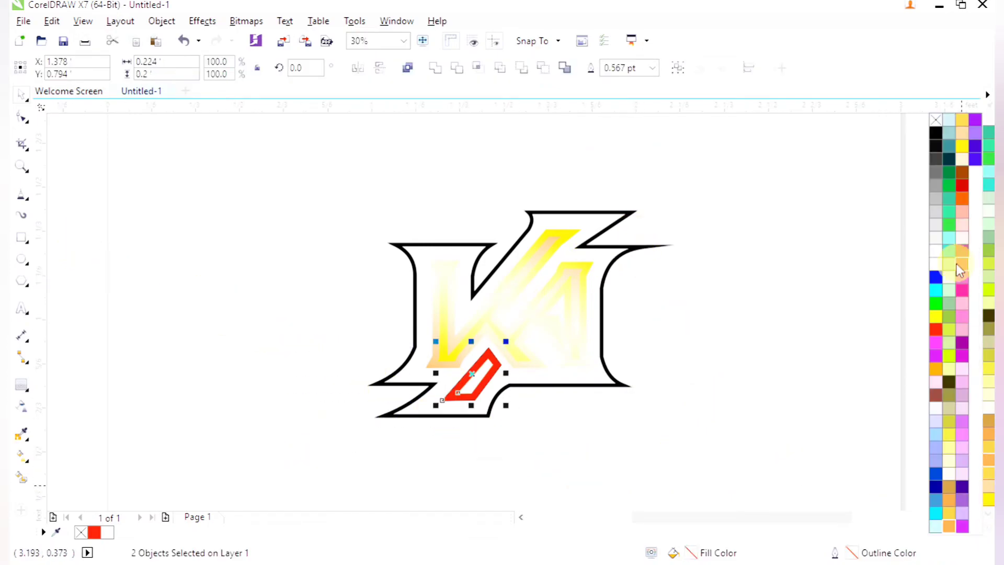
right_click(937, 132)
left_click_drag(459, 298, 540, 419)
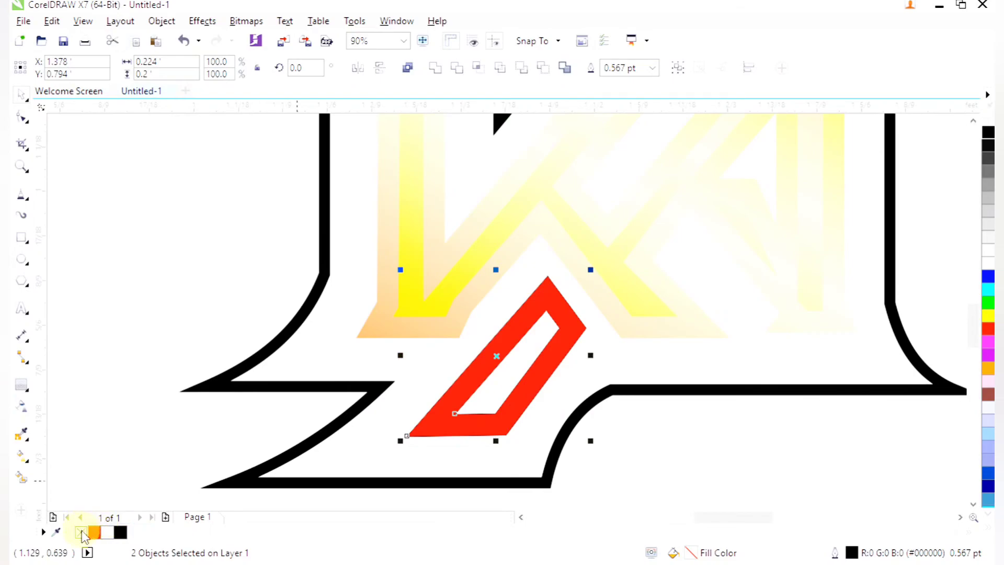
left_click(286, 341)
Step: Copy the KA shape's gradient to the red slanted piece, with yellow at its upper tip and light orange below its base
left_click(444, 378)
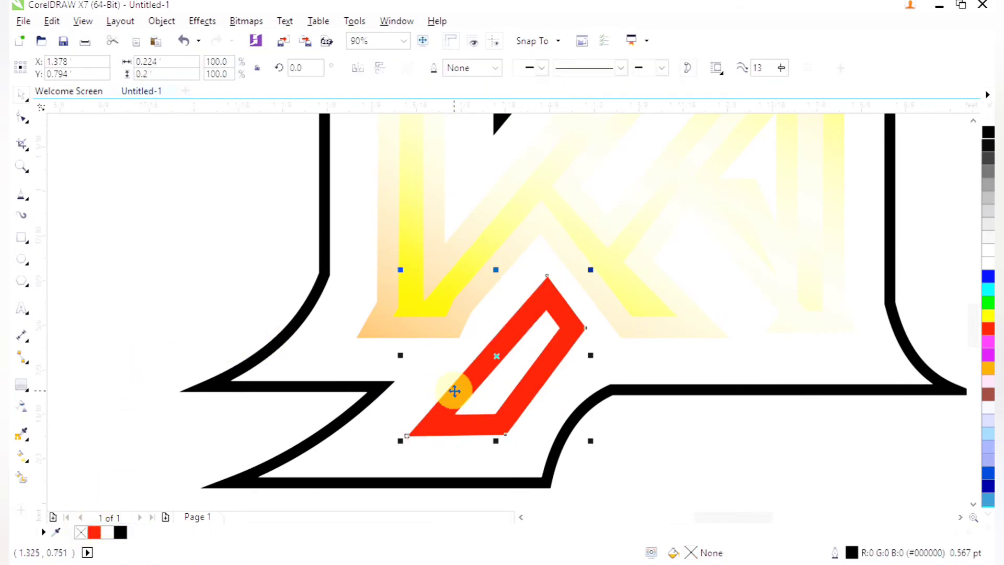
key("g")
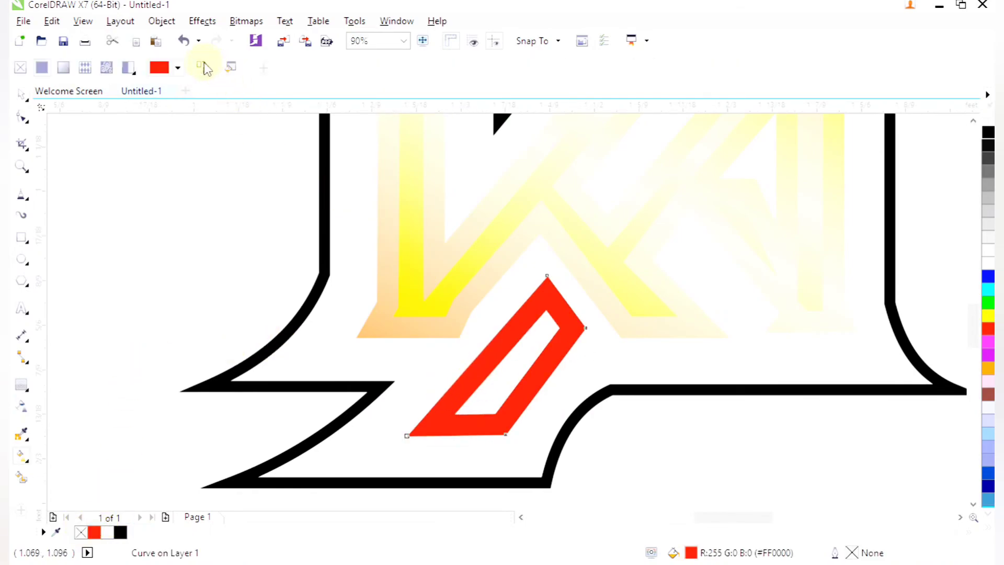
left_click(391, 166)
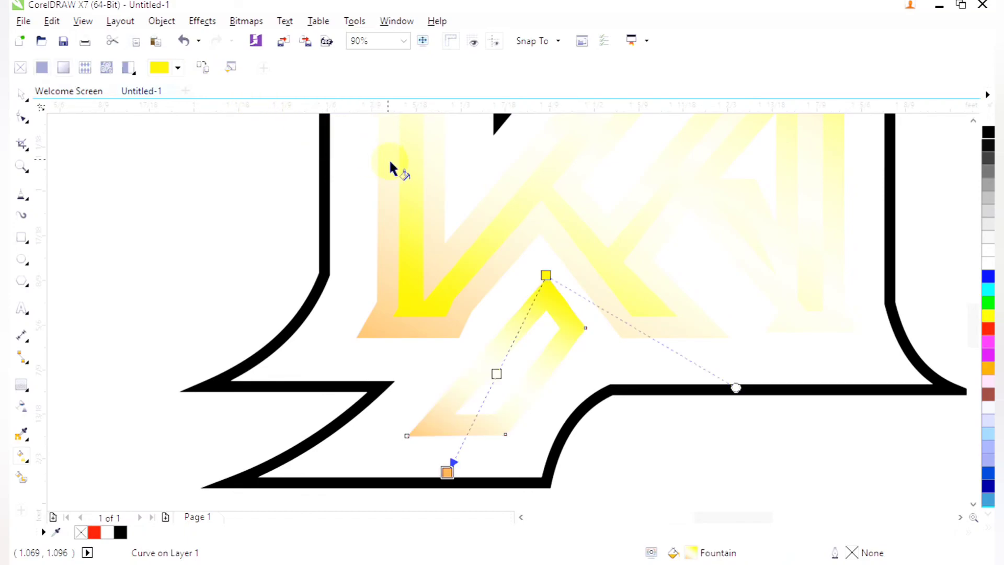
left_click(546, 274)
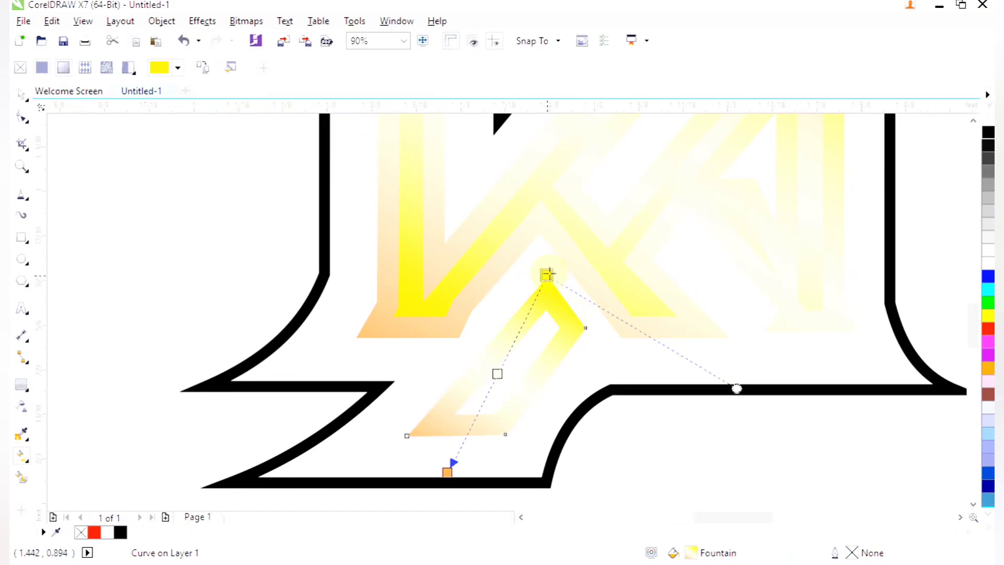
key("space")
left_click(536, 345)
scroll(535, 335, "down", 6)
key("F2")
left_click_drag(466, 250, 666, 404)
left_click(755, 416)
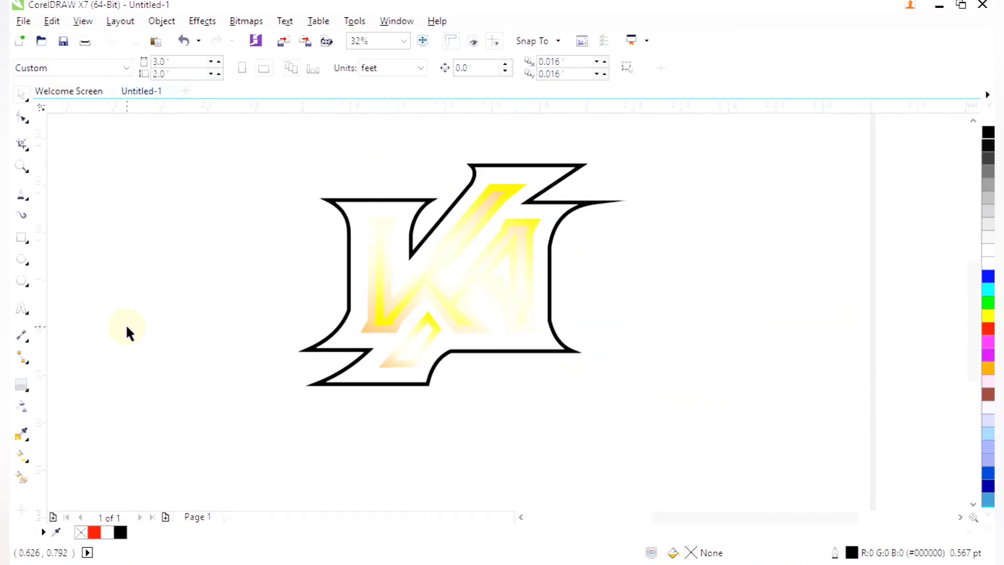
Step: Draw a black-filled rectangle about 1.71 by 1.12 ft around the logo and send it behind all objects
left_click(26, 242)
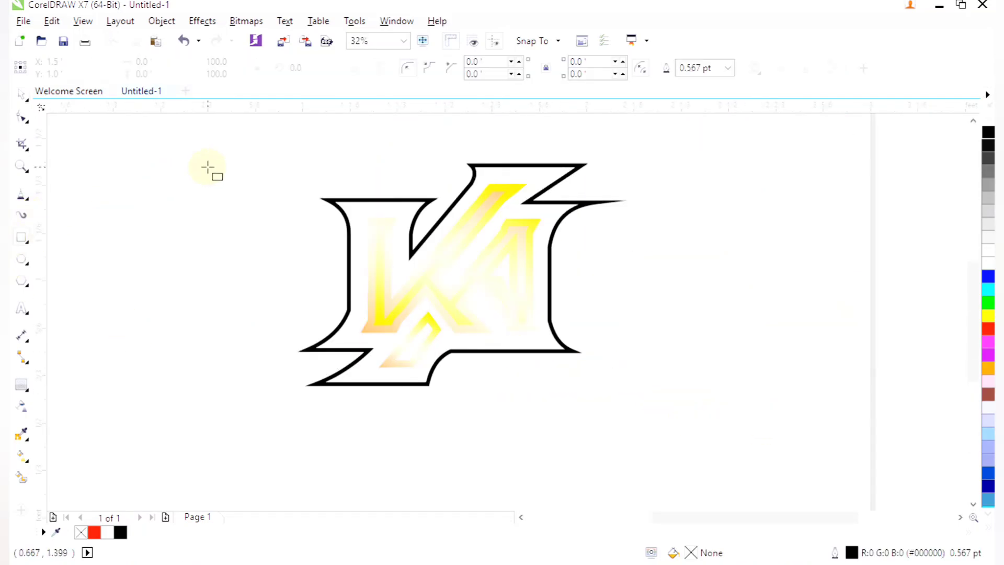
left_click_drag(214, 133, 700, 452)
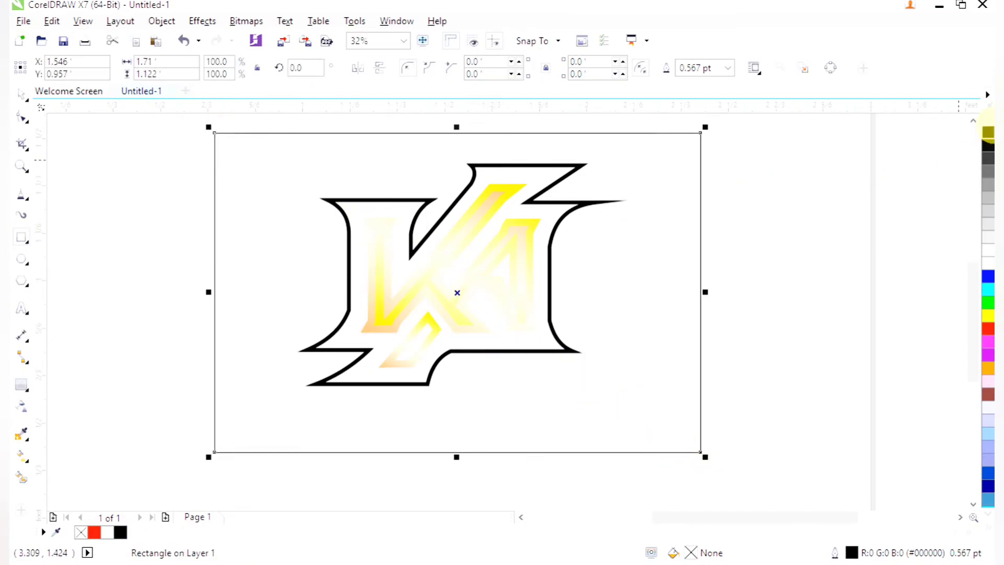
left_click(988, 132)
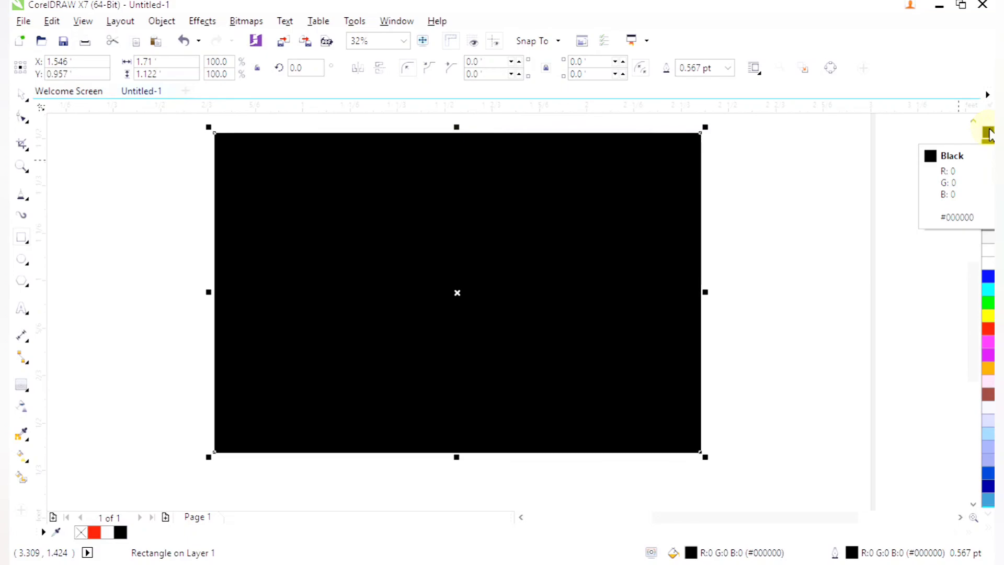
key("shift+Page_Down")
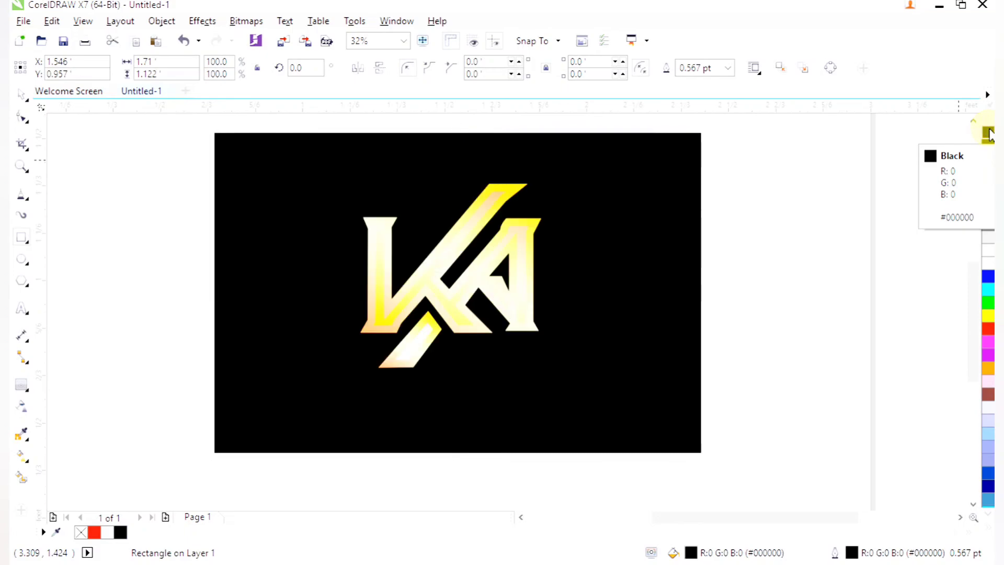
Step: Recolour the angular outer outline around the KA letters white and check the finished logo against the black background
left_click(784, 241)
left_click(580, 203)
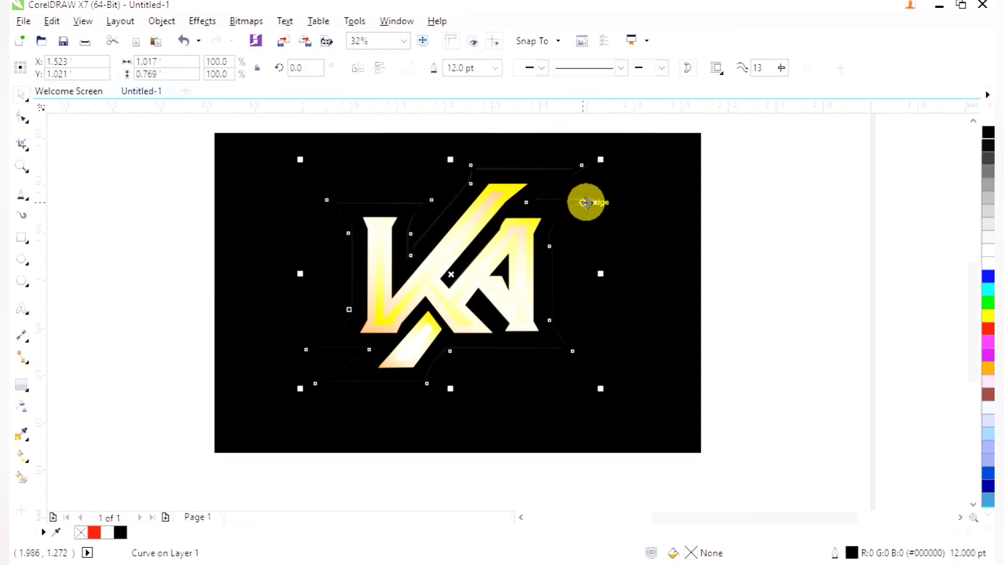
right_click(988, 259)
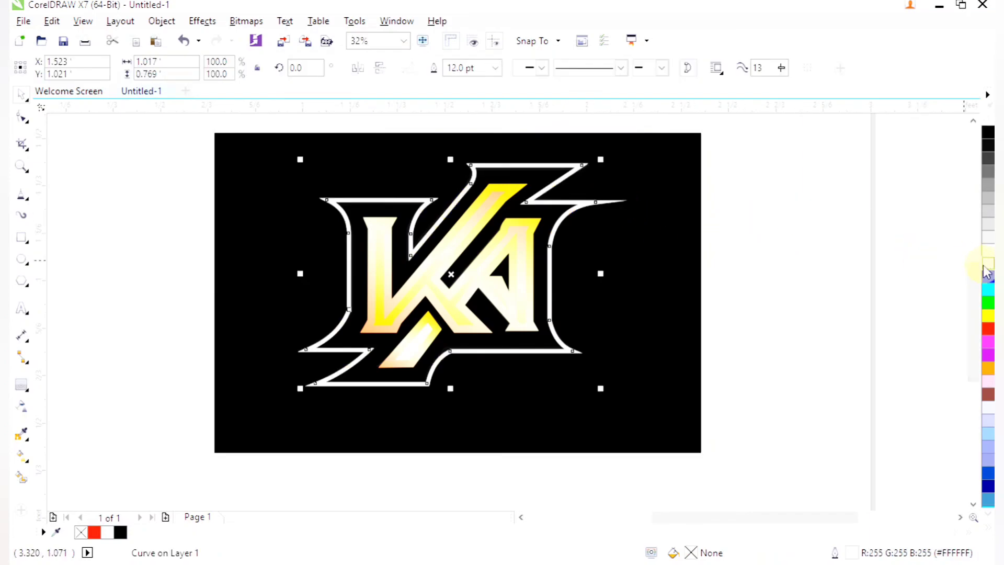
left_click(816, 332)
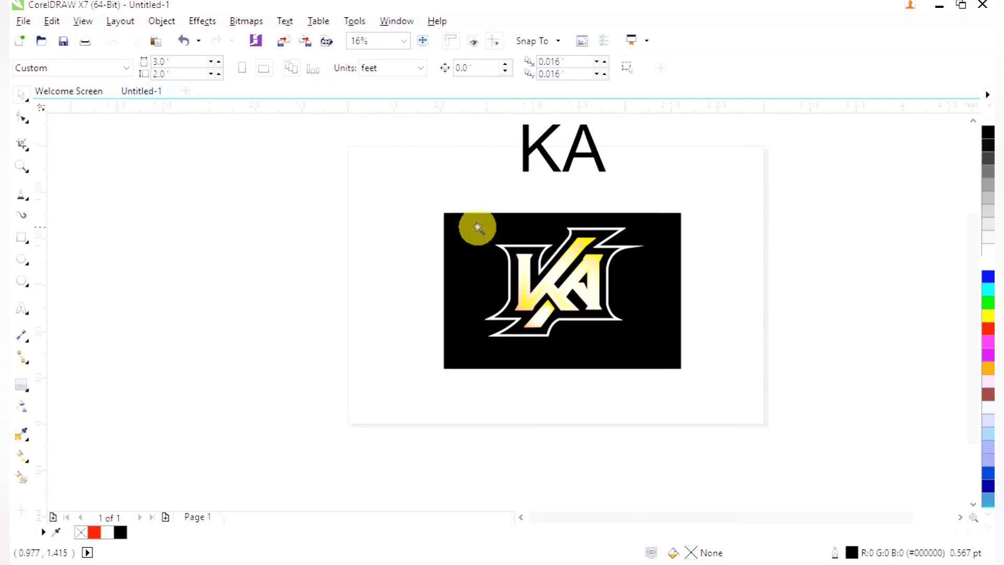
left_click_drag(475, 212, 644, 333)
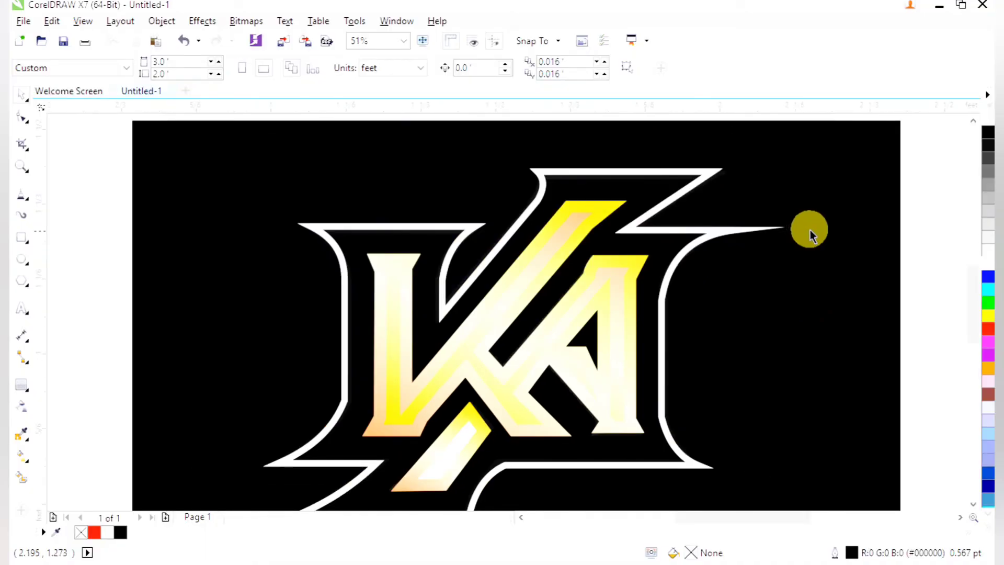
scroll(810, 230, "down", 2)
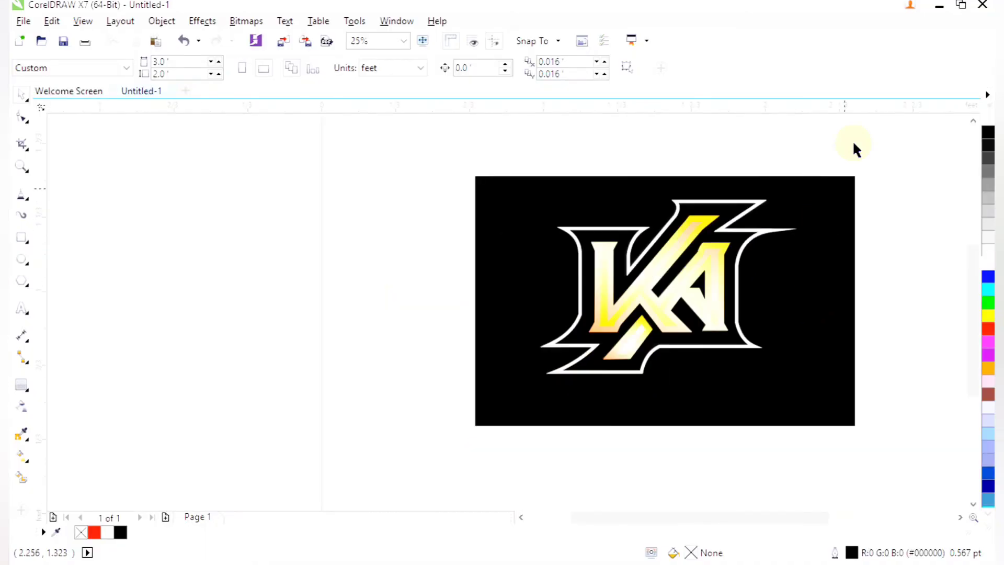